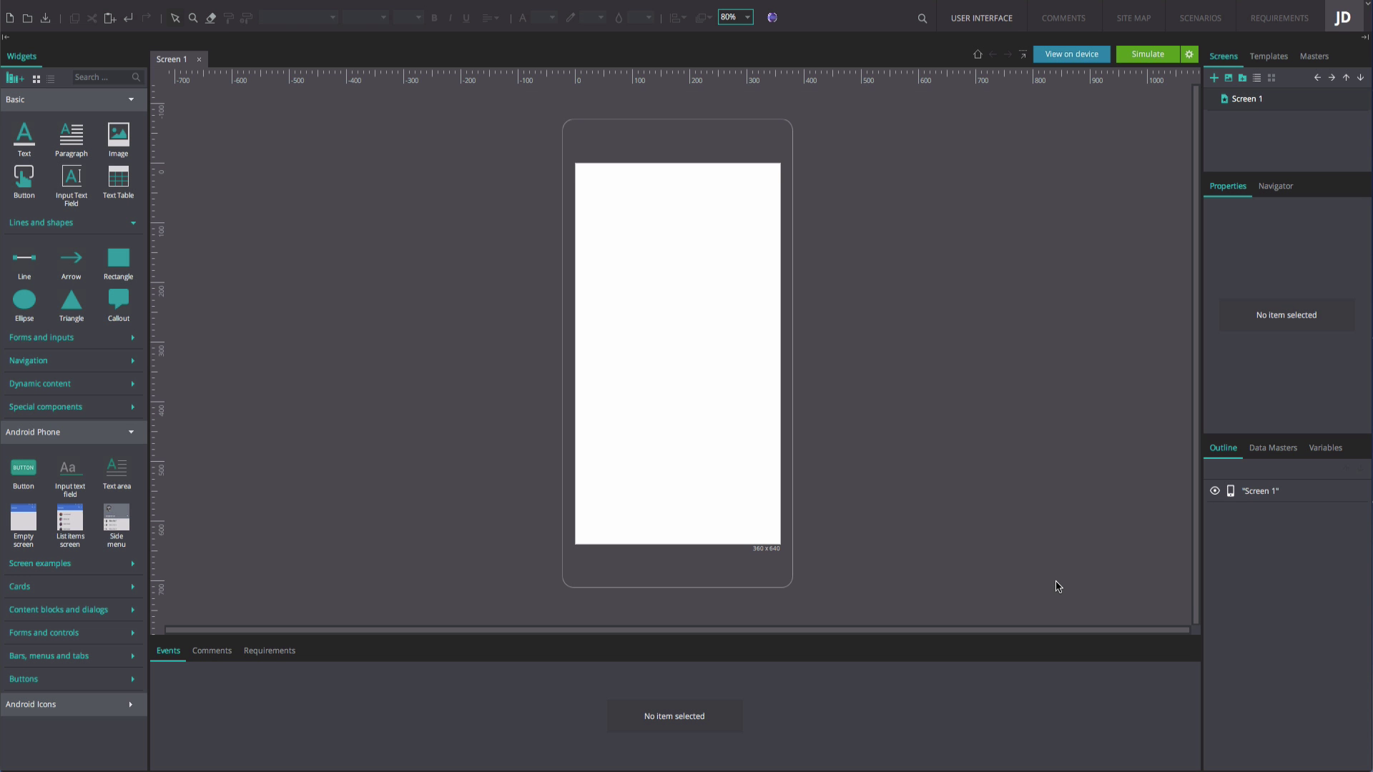
# Drop the Android Side menu widget on the screen and open its drawer in the simulated preview.
pyautogui.moveTo(116, 517); pyautogui.dragTo(406, 171)
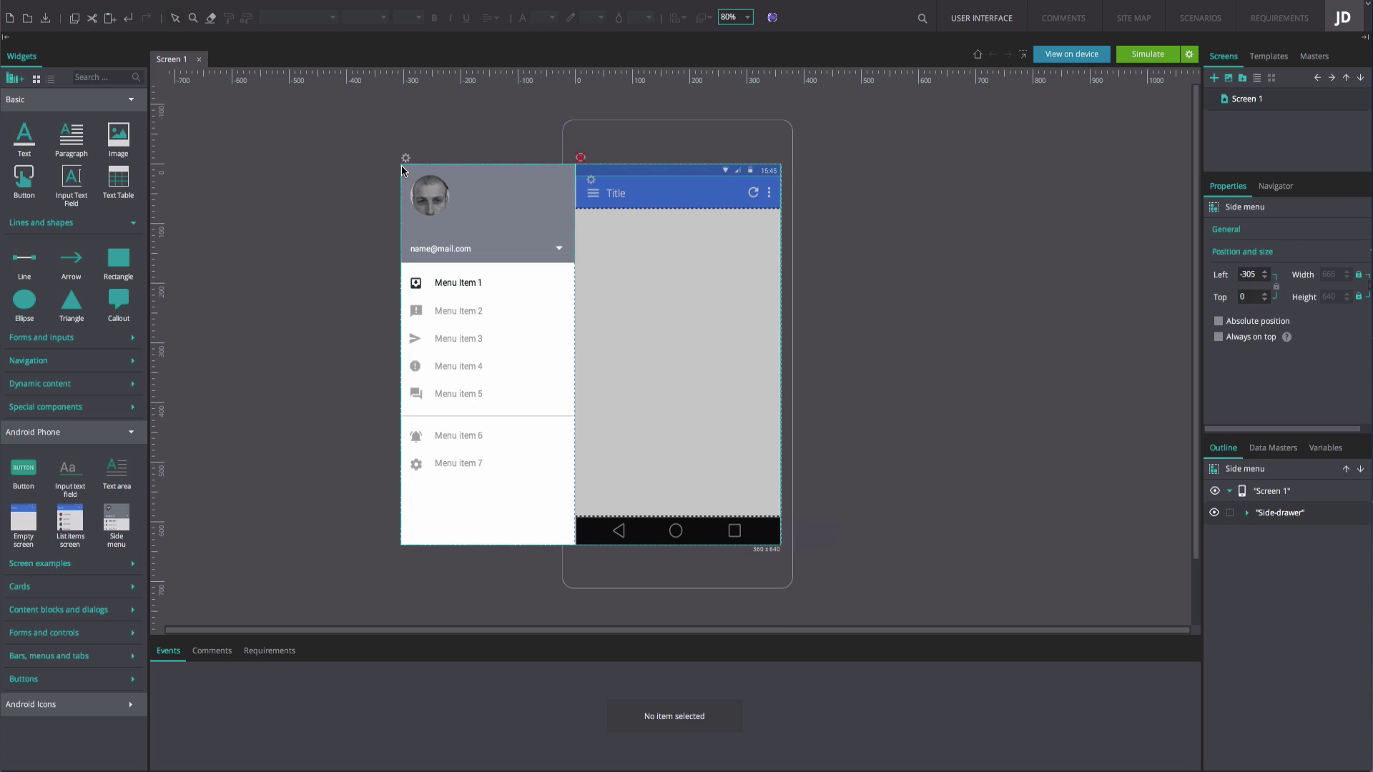
pyautogui.click(1137, 55)
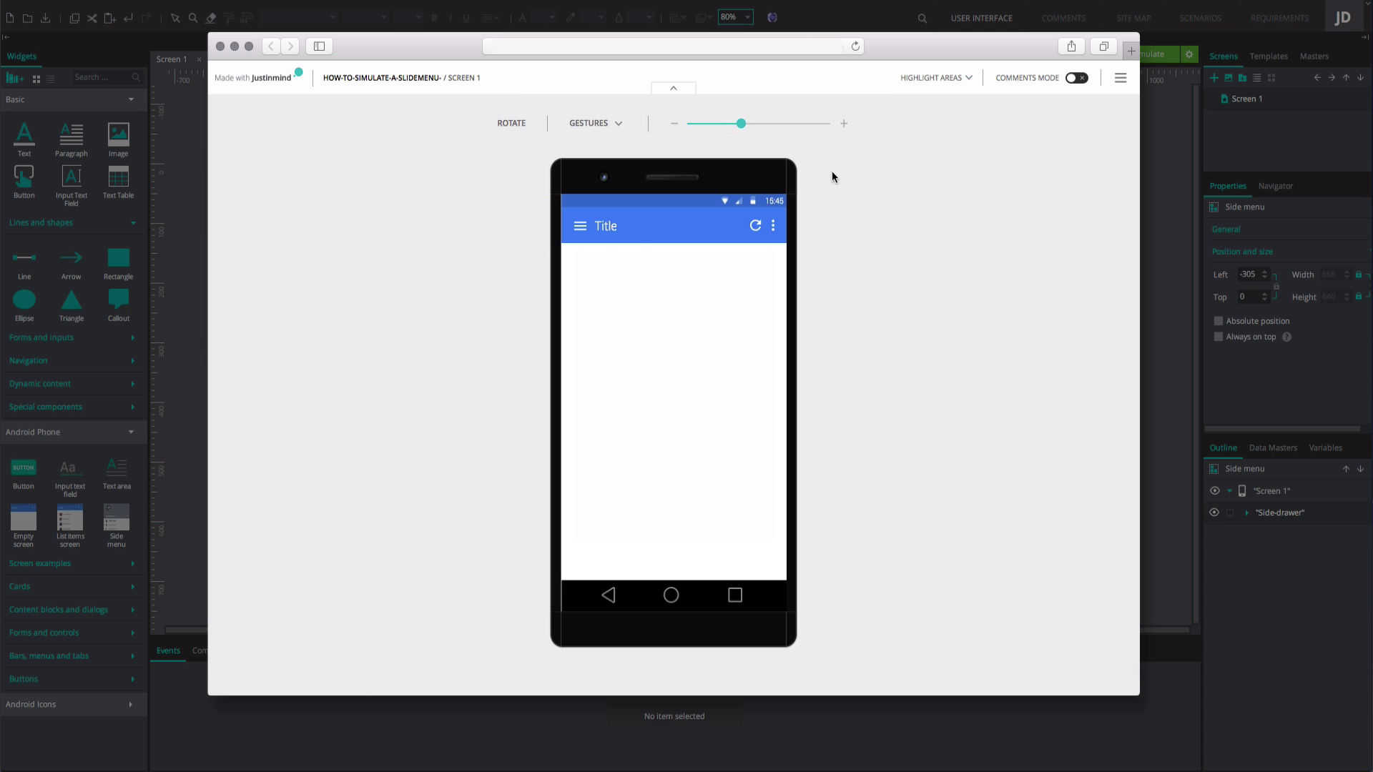
pyautogui.click(581, 227)
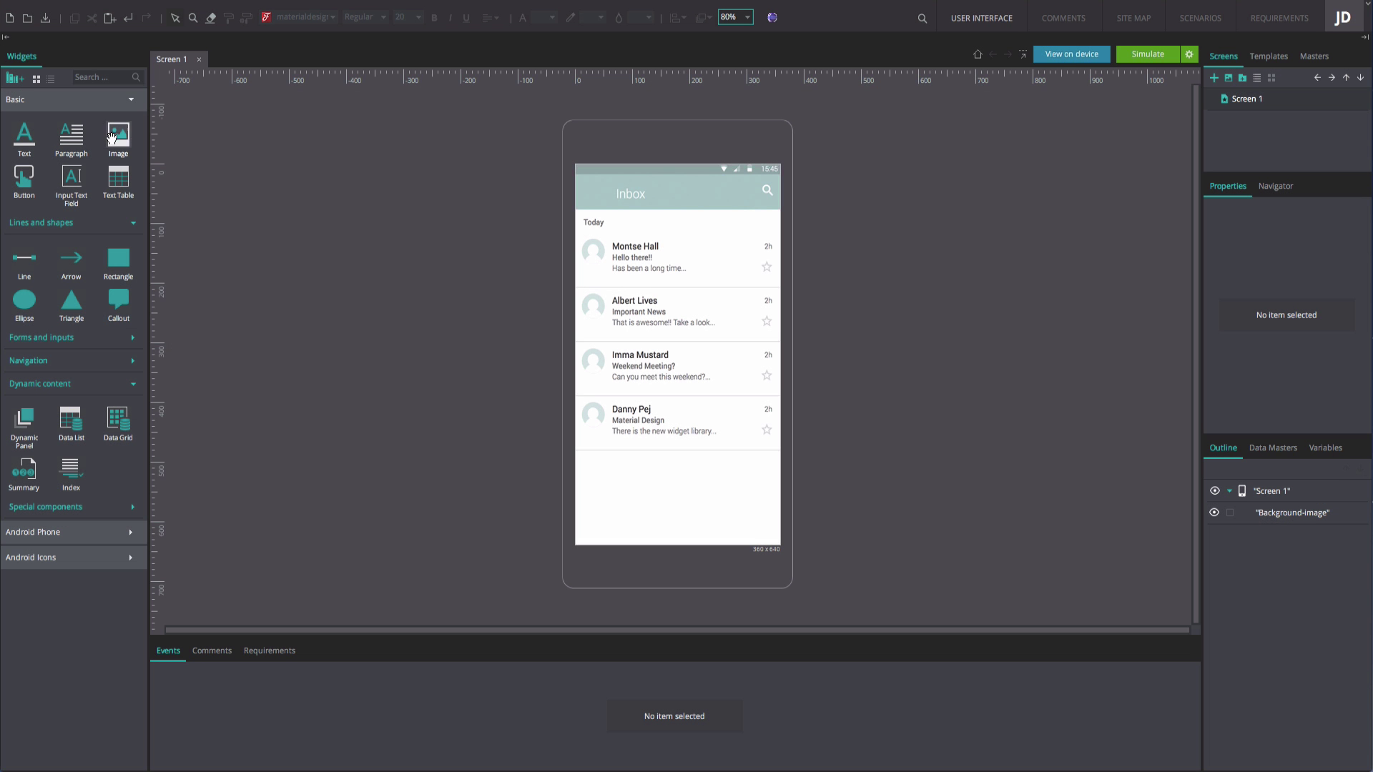
# Search the widgets for 'menu' and place the Menu icon in the Inbox header.
pyautogui.click(100, 77)
pyautogui.write('menu')
pyautogui.click(131, 174)
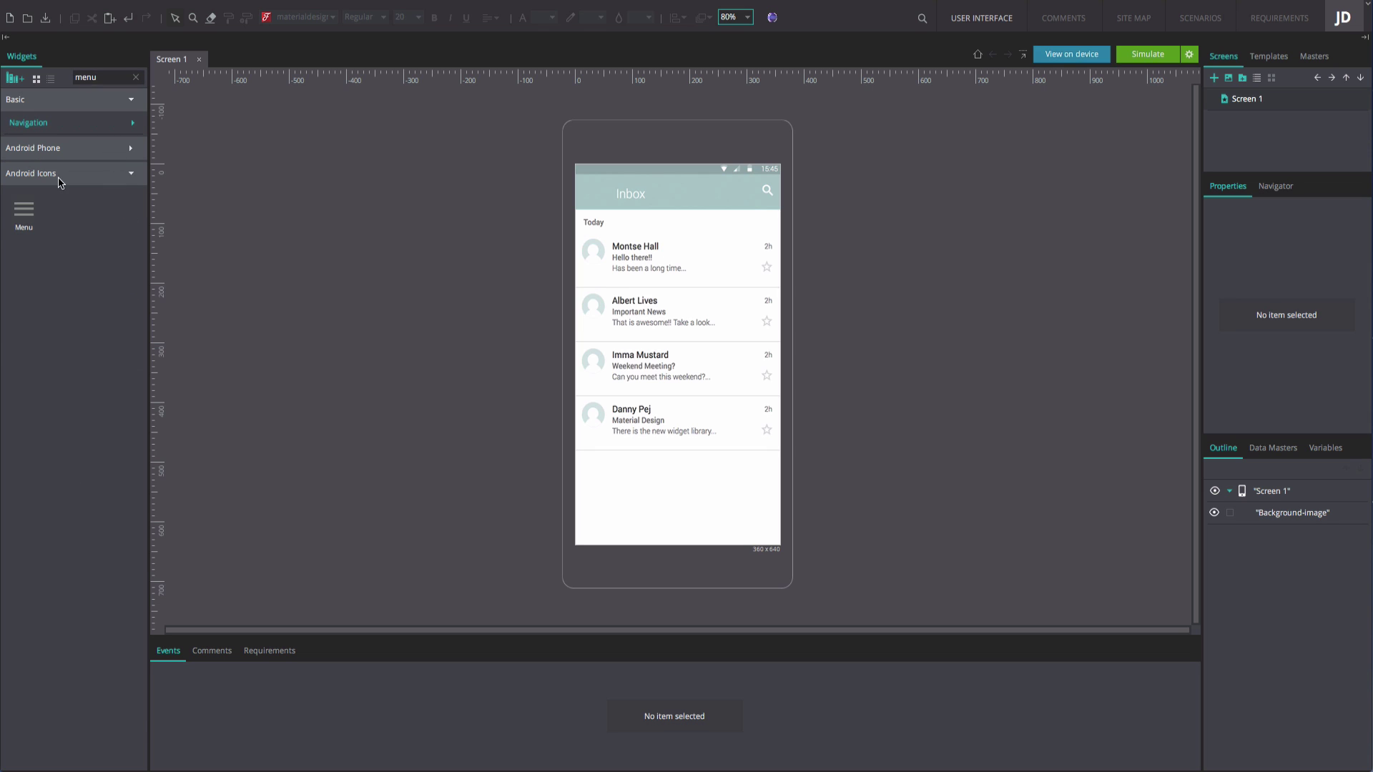
pyautogui.moveTo(24, 209); pyautogui.dragTo(592, 193)
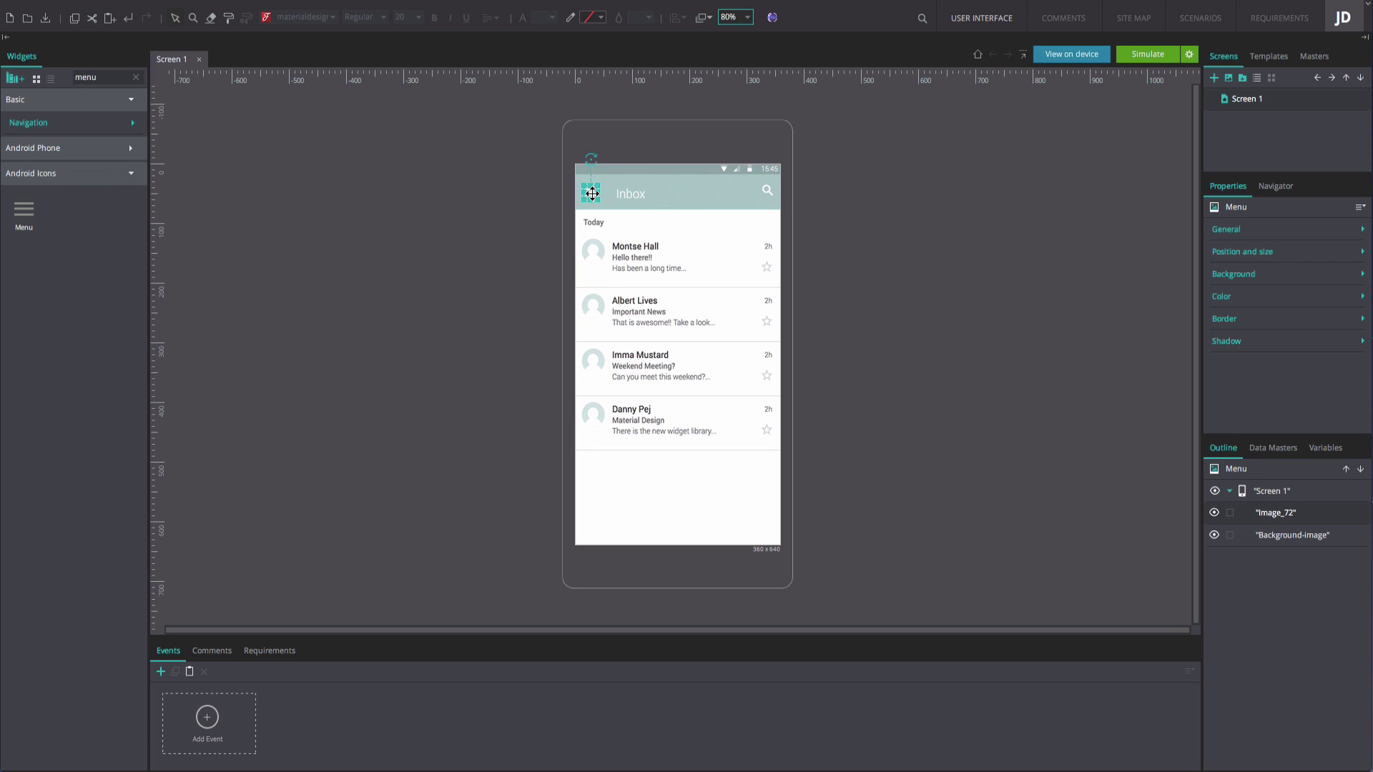
# Add a near-white dynamic panel down the left side and paste the drawer design into it.
pyautogui.click(136, 78)
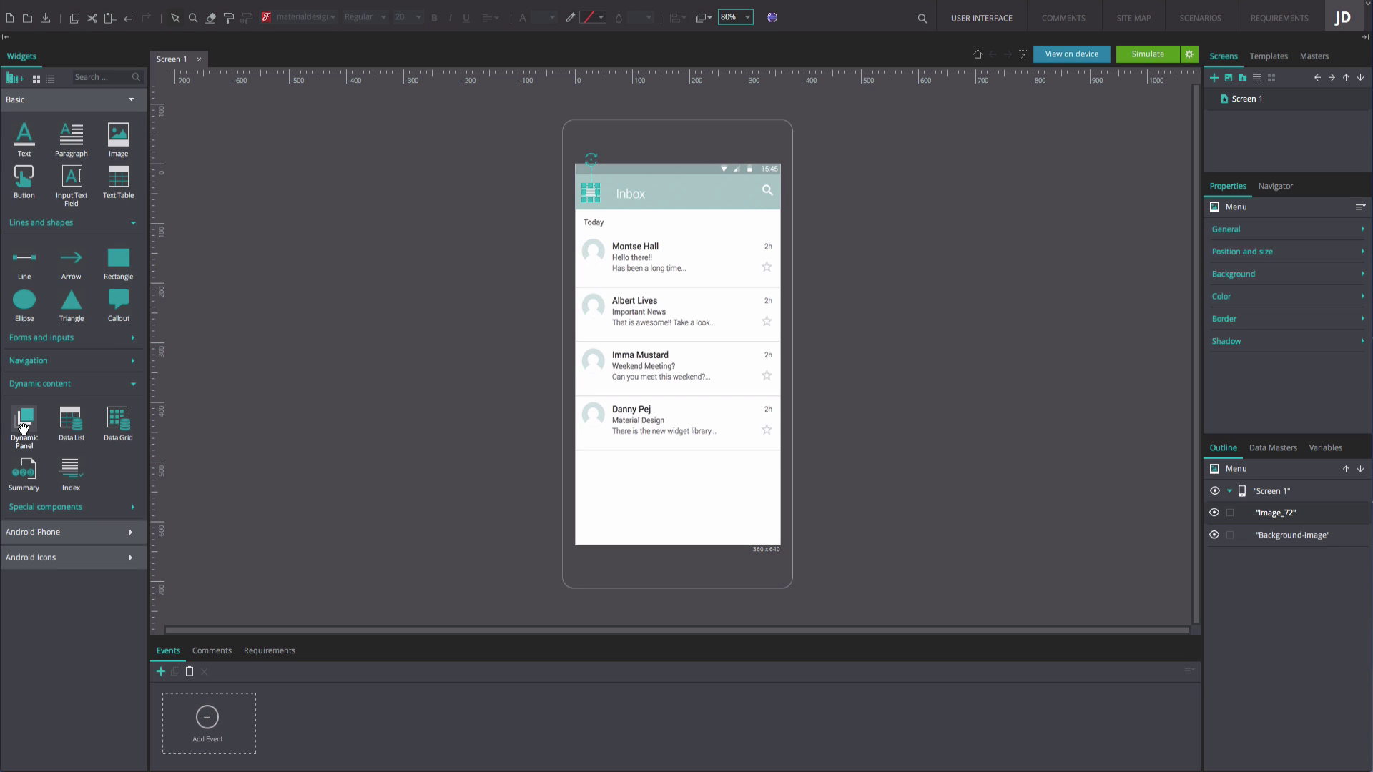
pyautogui.moveTo(24, 423); pyautogui.dragTo(474, 166)
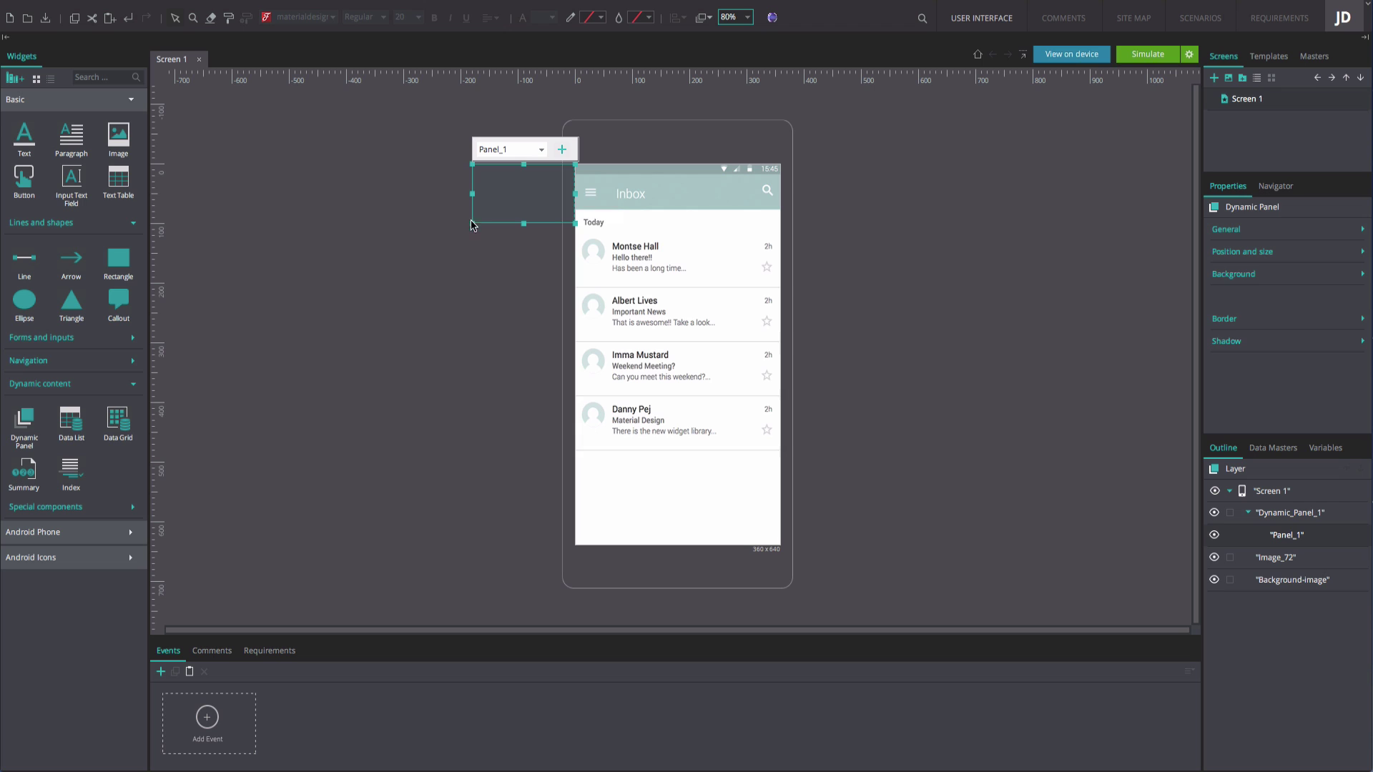
pyautogui.moveTo(472, 223); pyautogui.dragTo(395, 546)
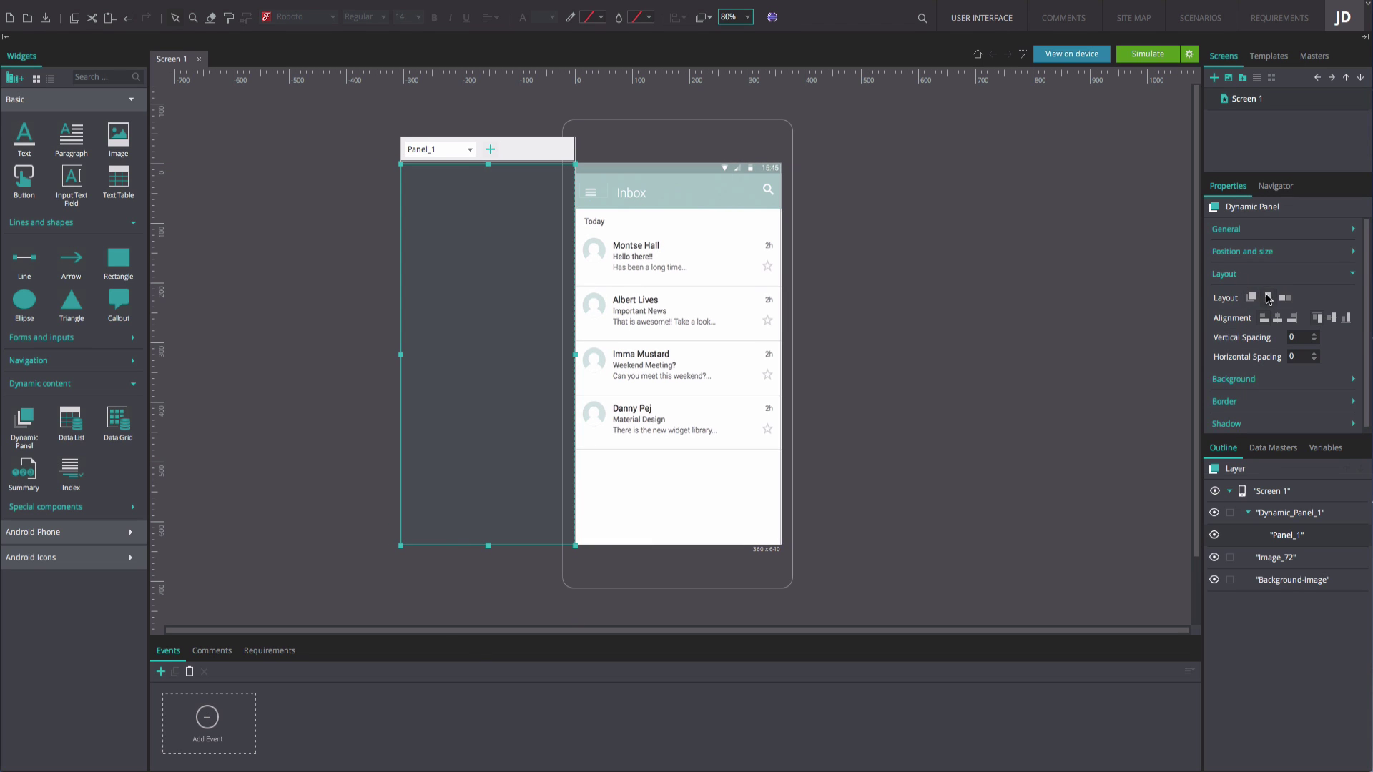
pyautogui.click(1234, 276)
pyautogui.click(1238, 295)
pyautogui.click(1242, 322)
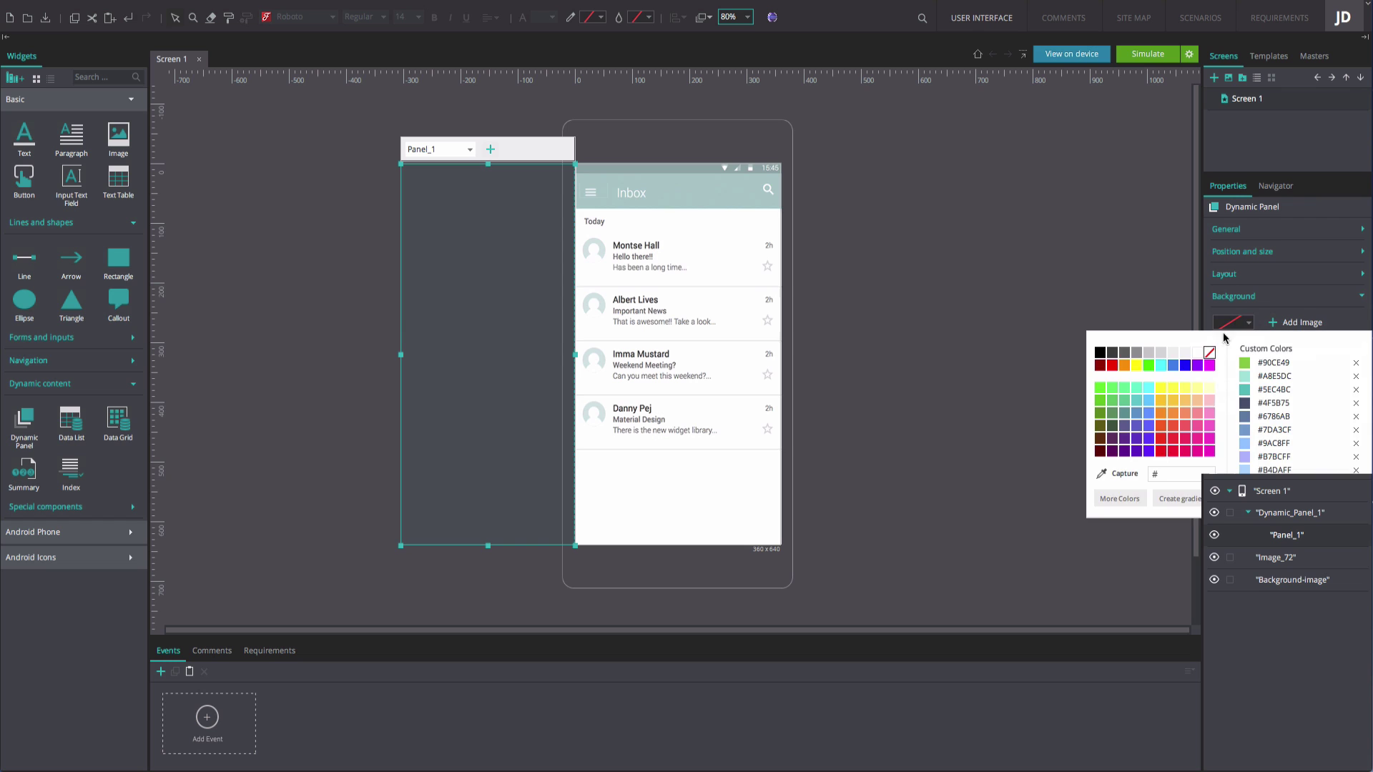
pyautogui.click(1201, 360)
pyautogui.click(1220, 300)
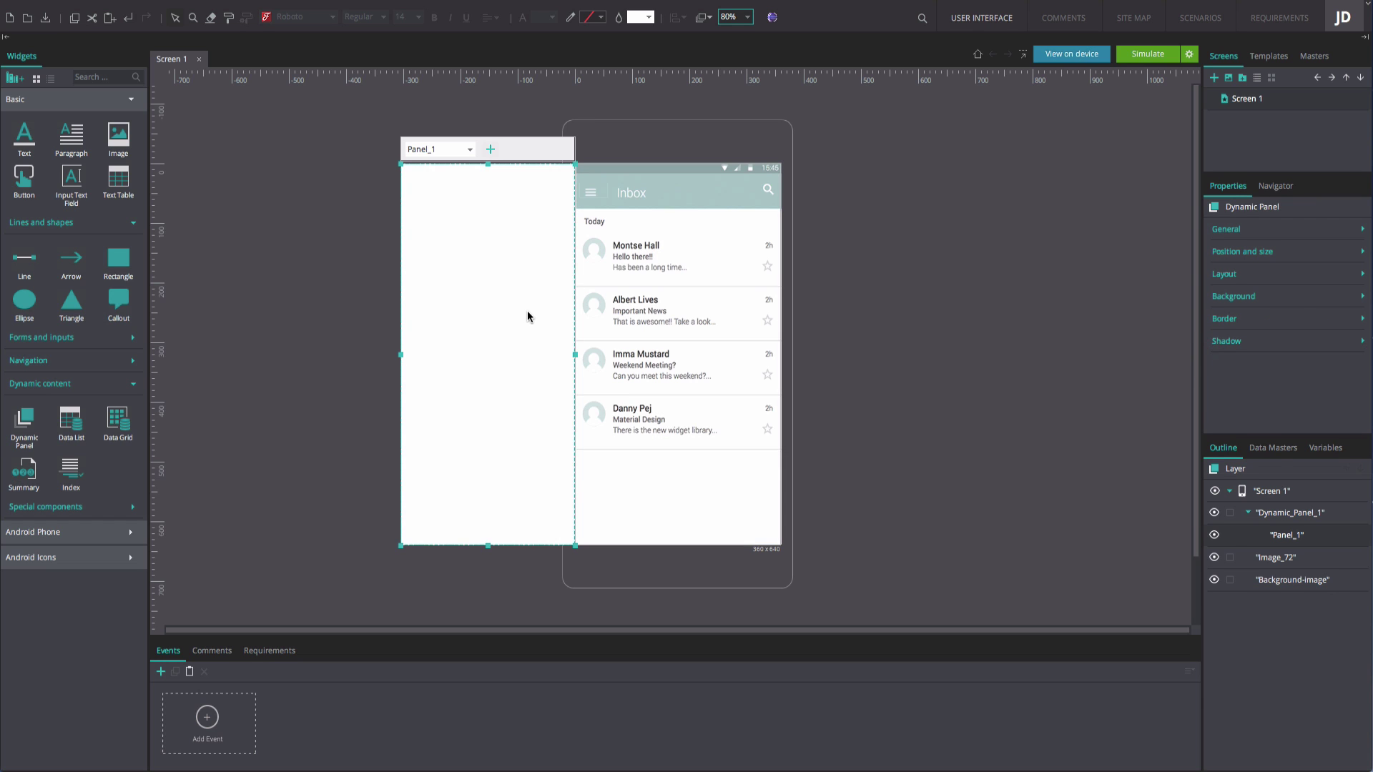
pyautogui.hotkey('ctrl', 'v')
pyautogui.click(526, 442)
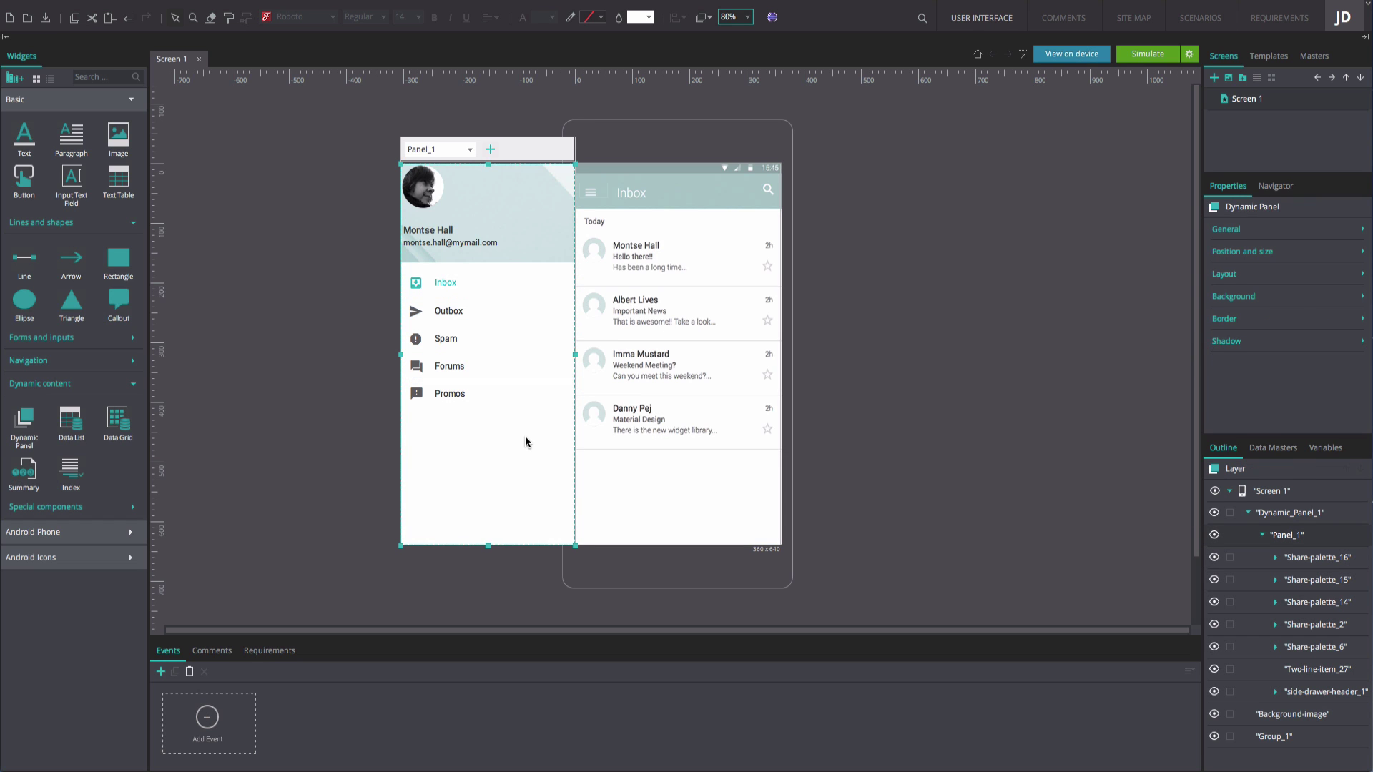
# Add a rectangle sized to cover the whole inbox list area.
pyautogui.moveTo(118, 257); pyautogui.dragTo(454, 224)
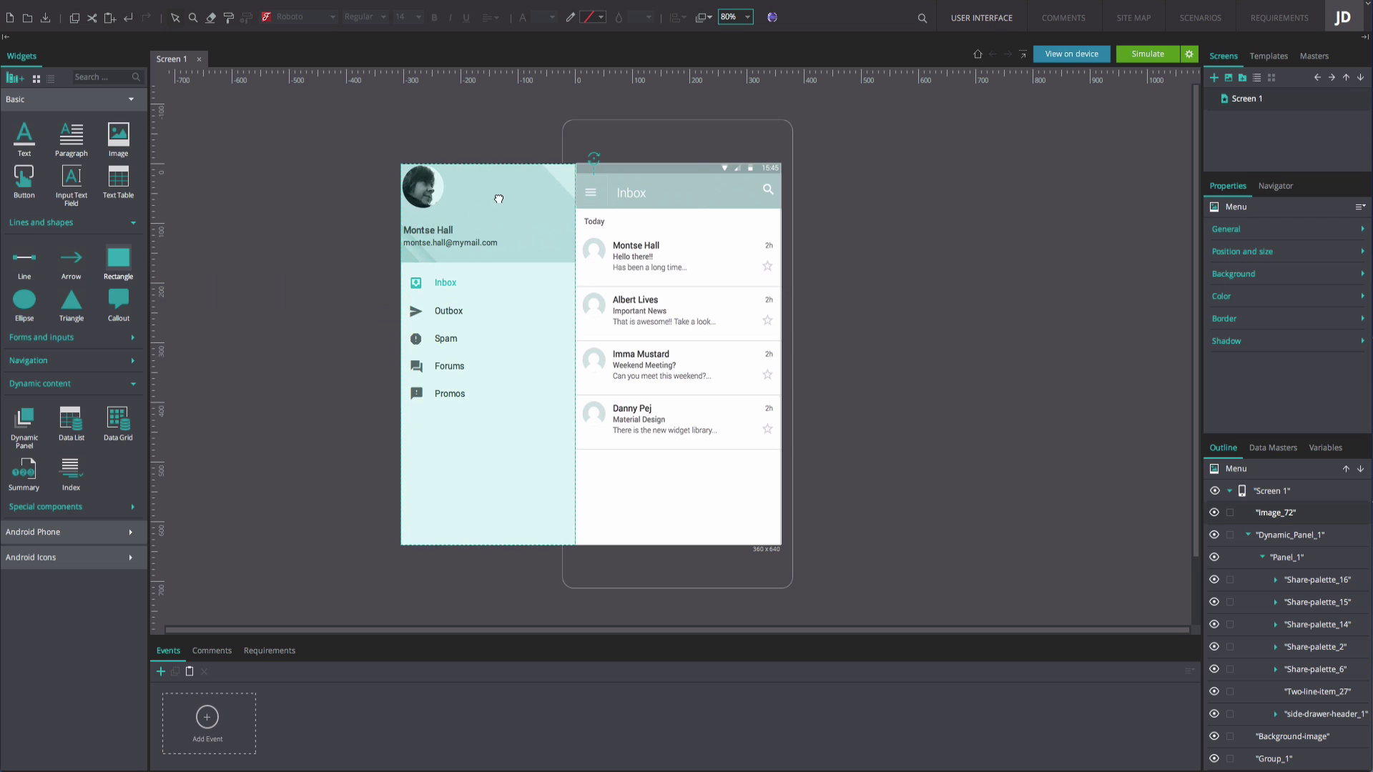
pyautogui.moveTo(581, 173); pyautogui.dragTo(578, 166)
pyautogui.moveTo(697, 224); pyautogui.dragTo(780, 547)
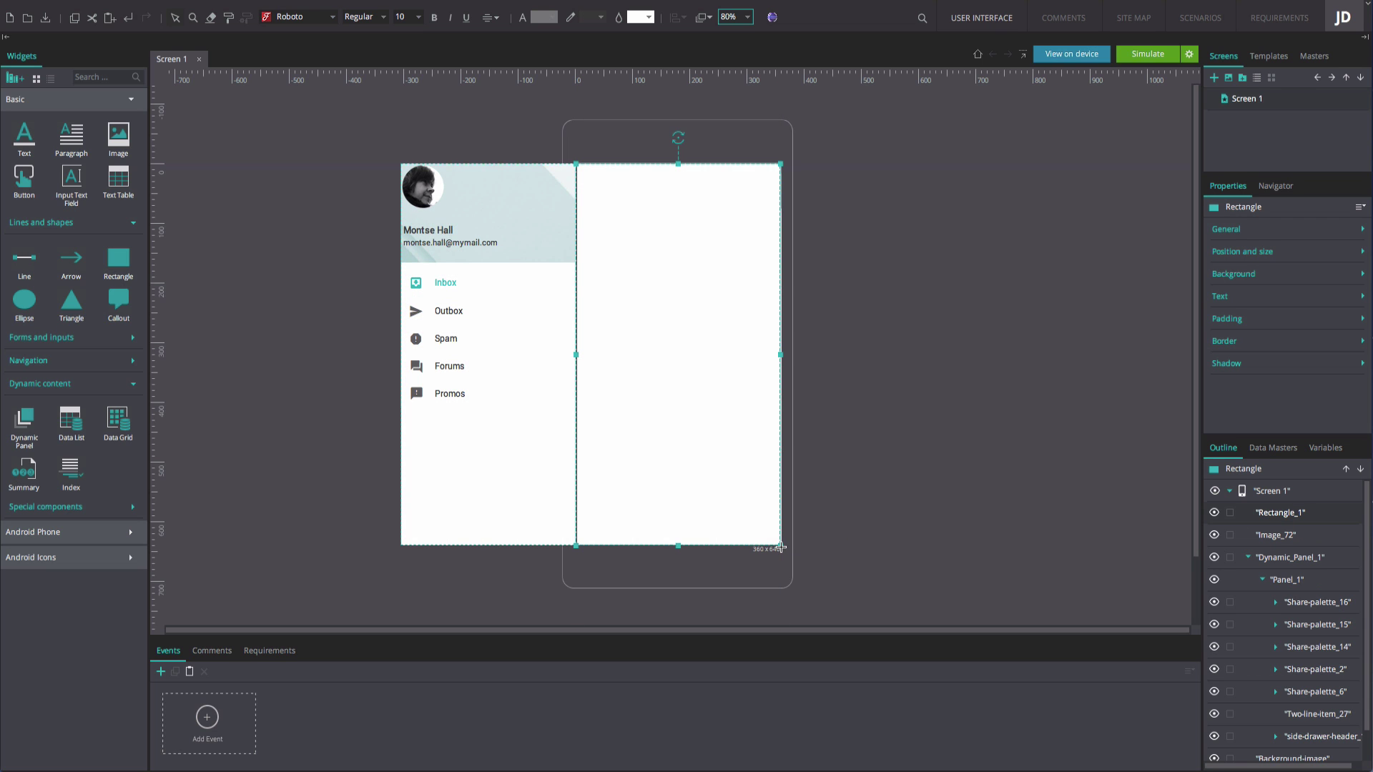
# Make the rectangle black at 75% transparency and set it hidden under General.
pyautogui.click(1226, 279)
pyautogui.click(1233, 301)
pyautogui.click(1099, 329)
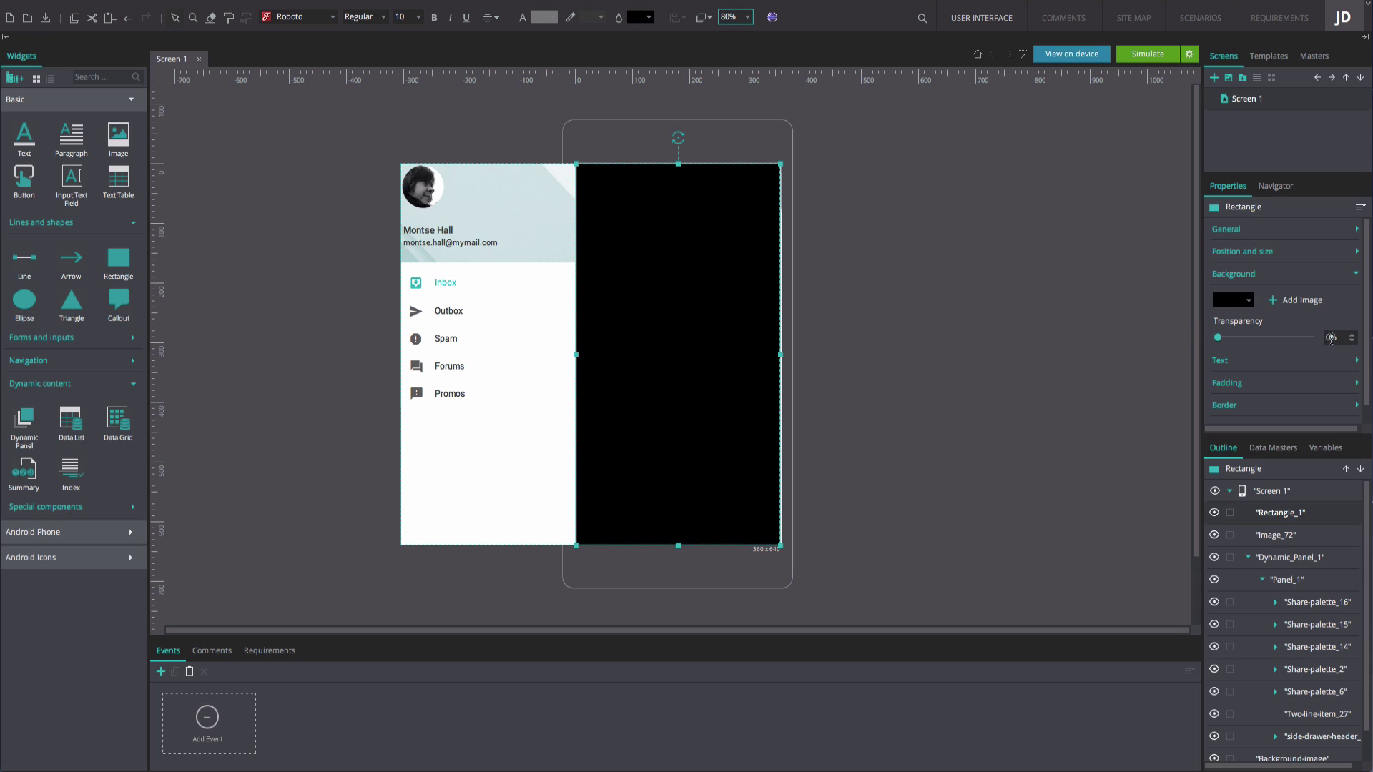
pyautogui.click(1330, 337)
pyautogui.write('75')
pyautogui.press('Return')
pyautogui.click(1234, 274)
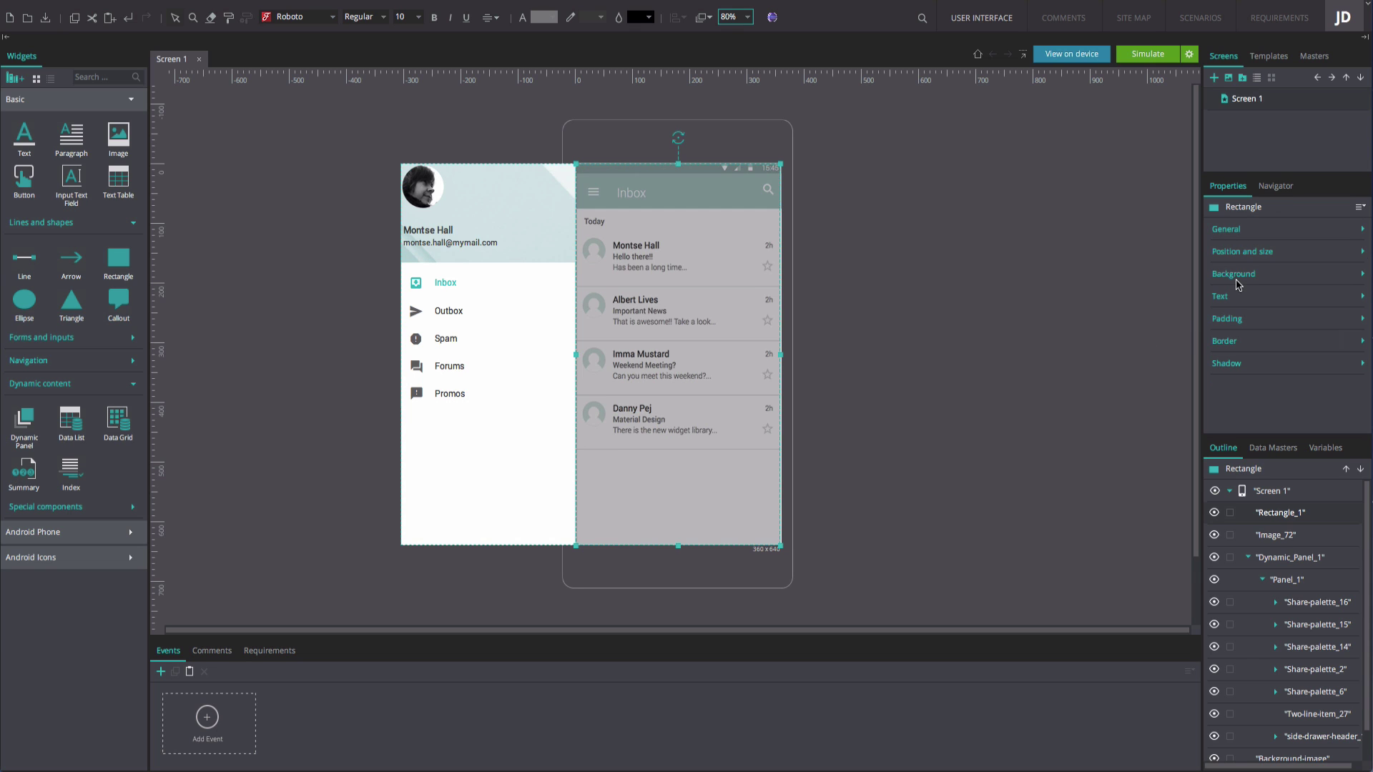
pyautogui.click(1226, 228)
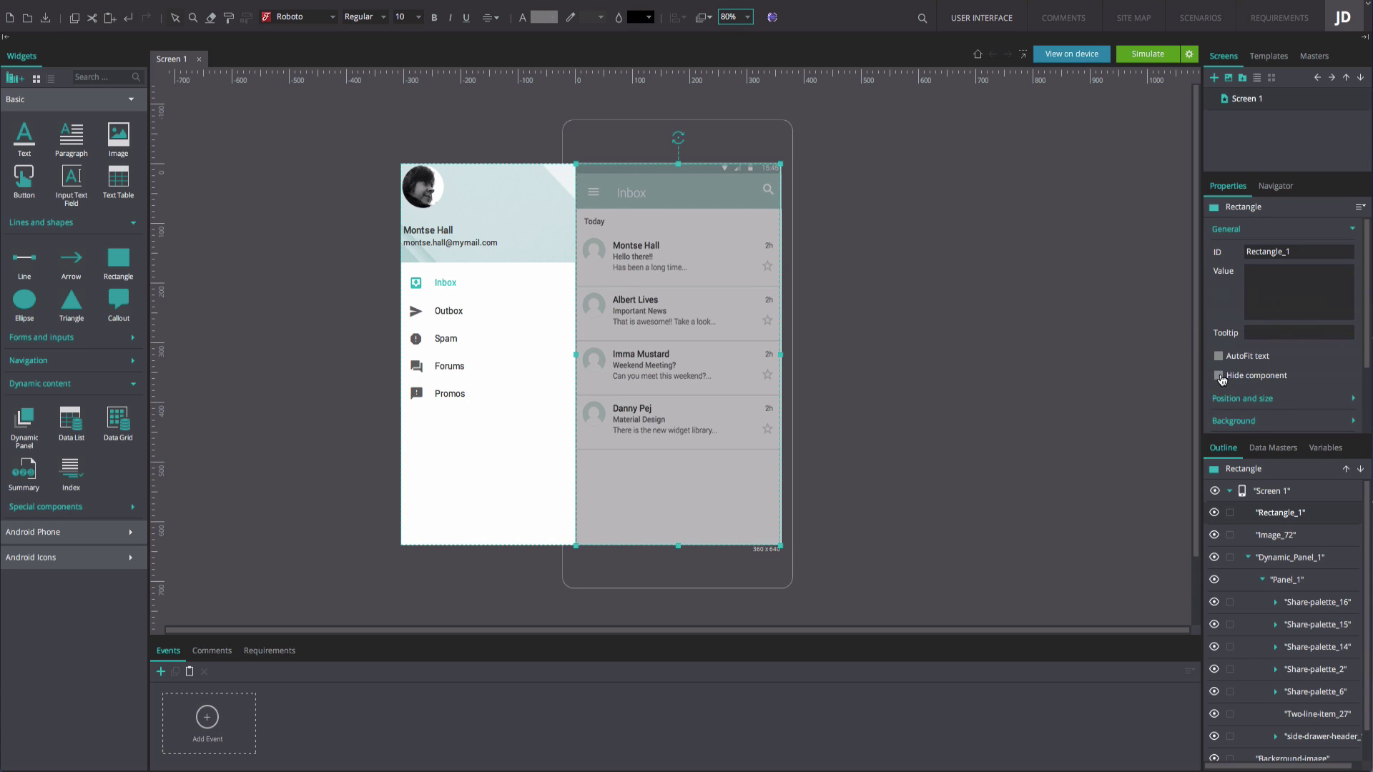
pyautogui.click(1226, 234)
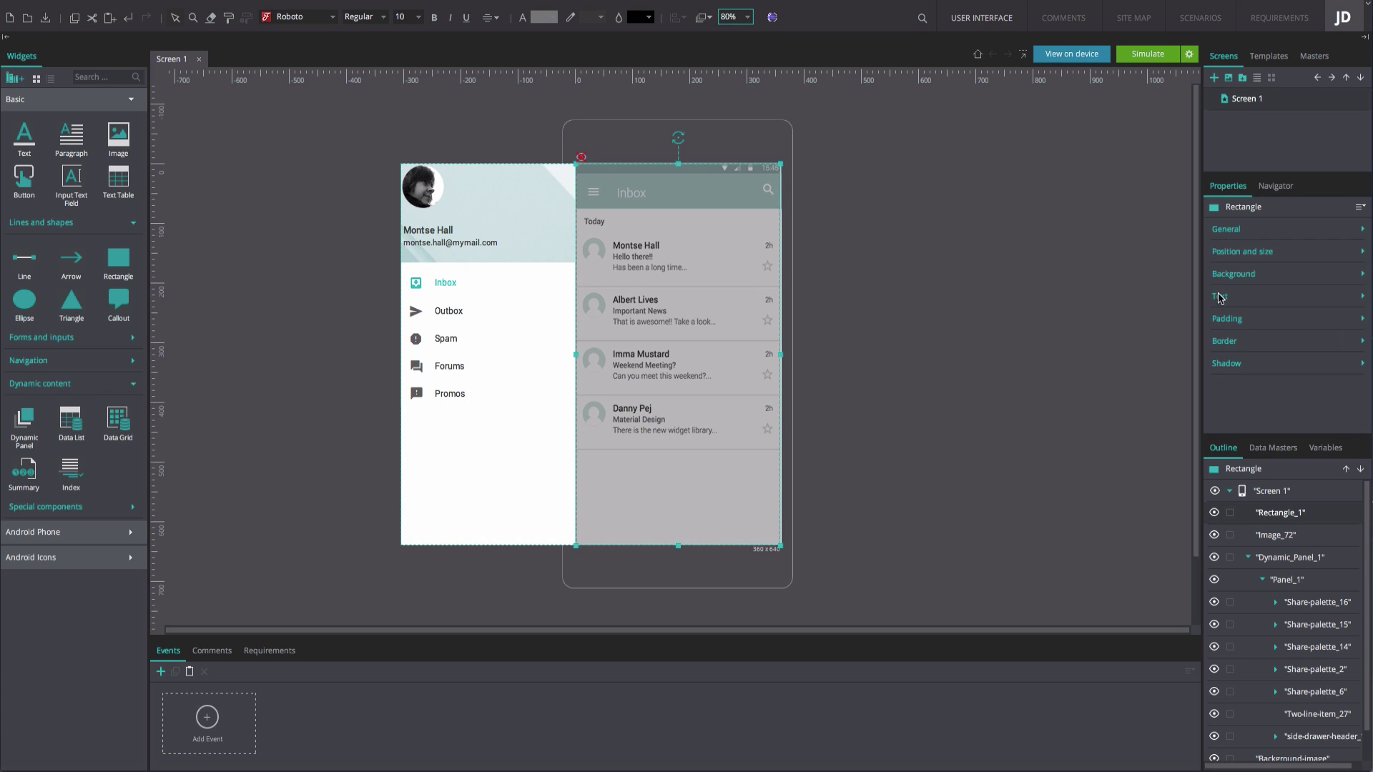
# Group Dynamic_Panel_1 and Rectangle_1 from the Outline into Group_2.
pyautogui.keyDown('ctrl'); pyautogui.click(1270, 561); pyautogui.keyUp('ctrl')
pyautogui.rightClick(1273, 562)
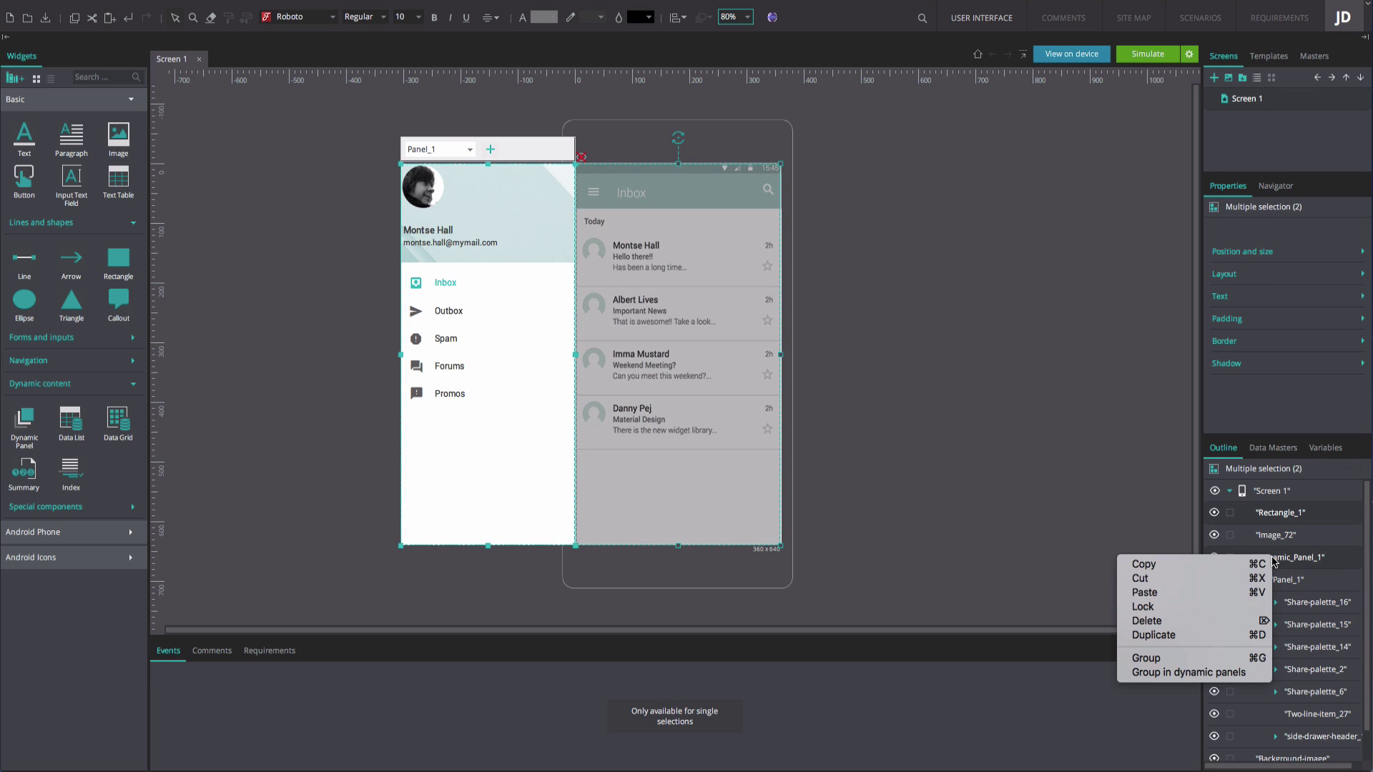
pyautogui.click(1242, 658)
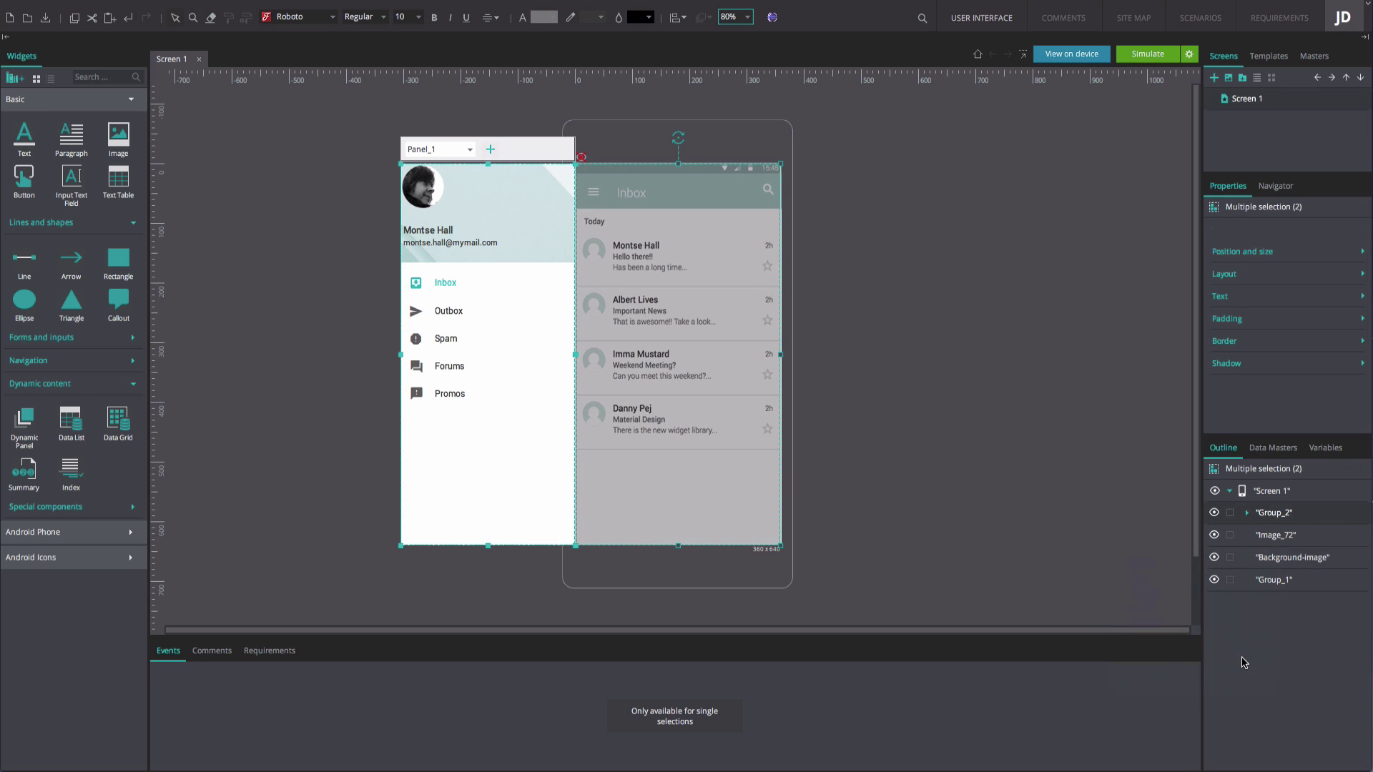
pyautogui.click(1248, 512)
pyautogui.click(1285, 534)
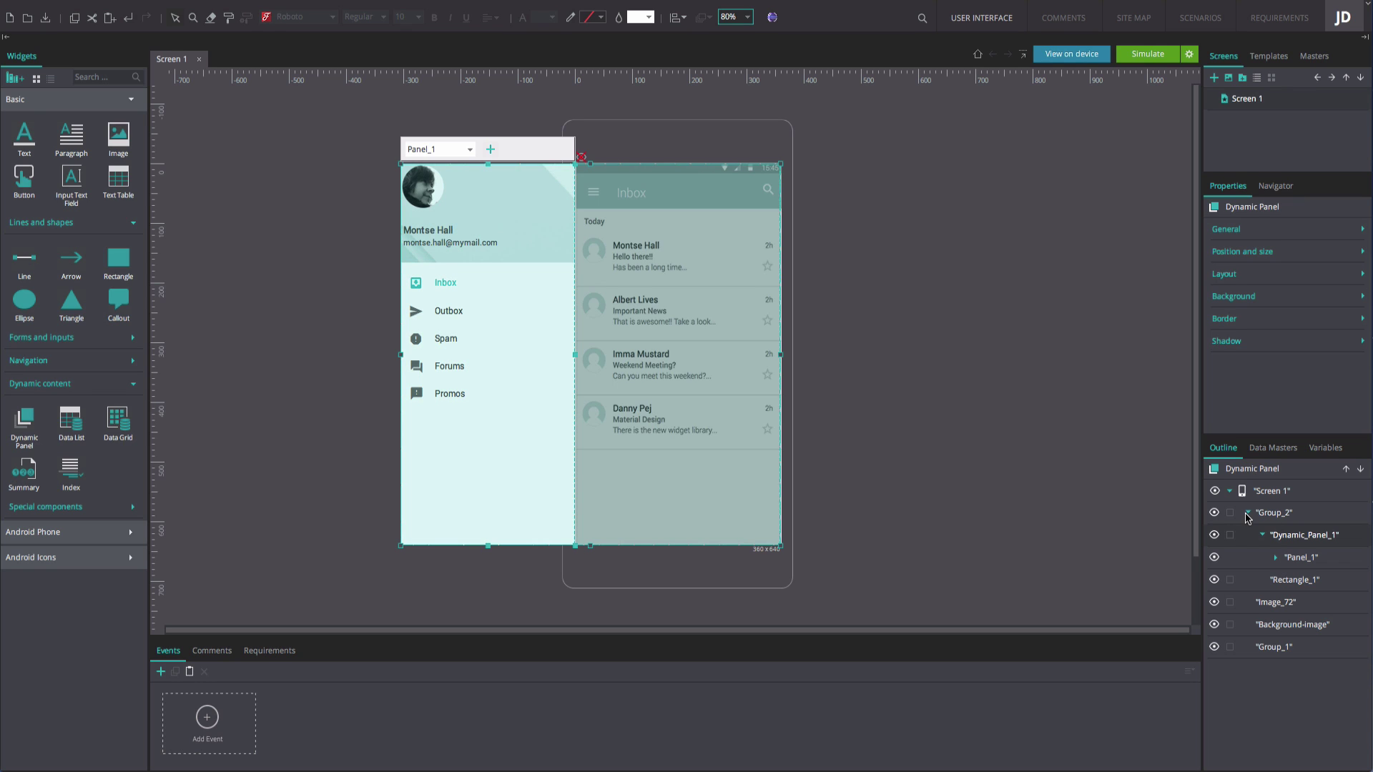
# Give the menu icon an On Tap Show event for Rectangle_1 with a fade effect.
pyautogui.click(1248, 514)
pyautogui.click(1264, 535)
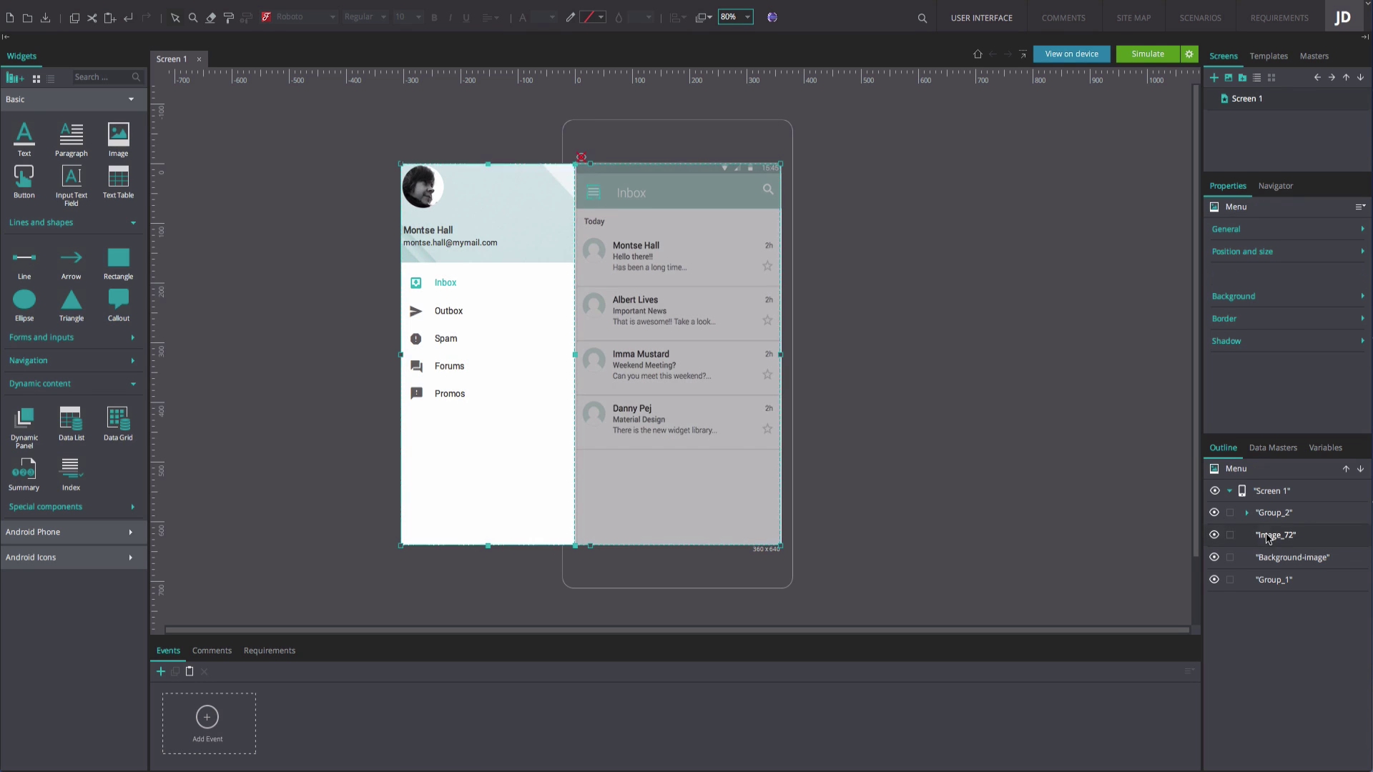
pyautogui.click(175, 730)
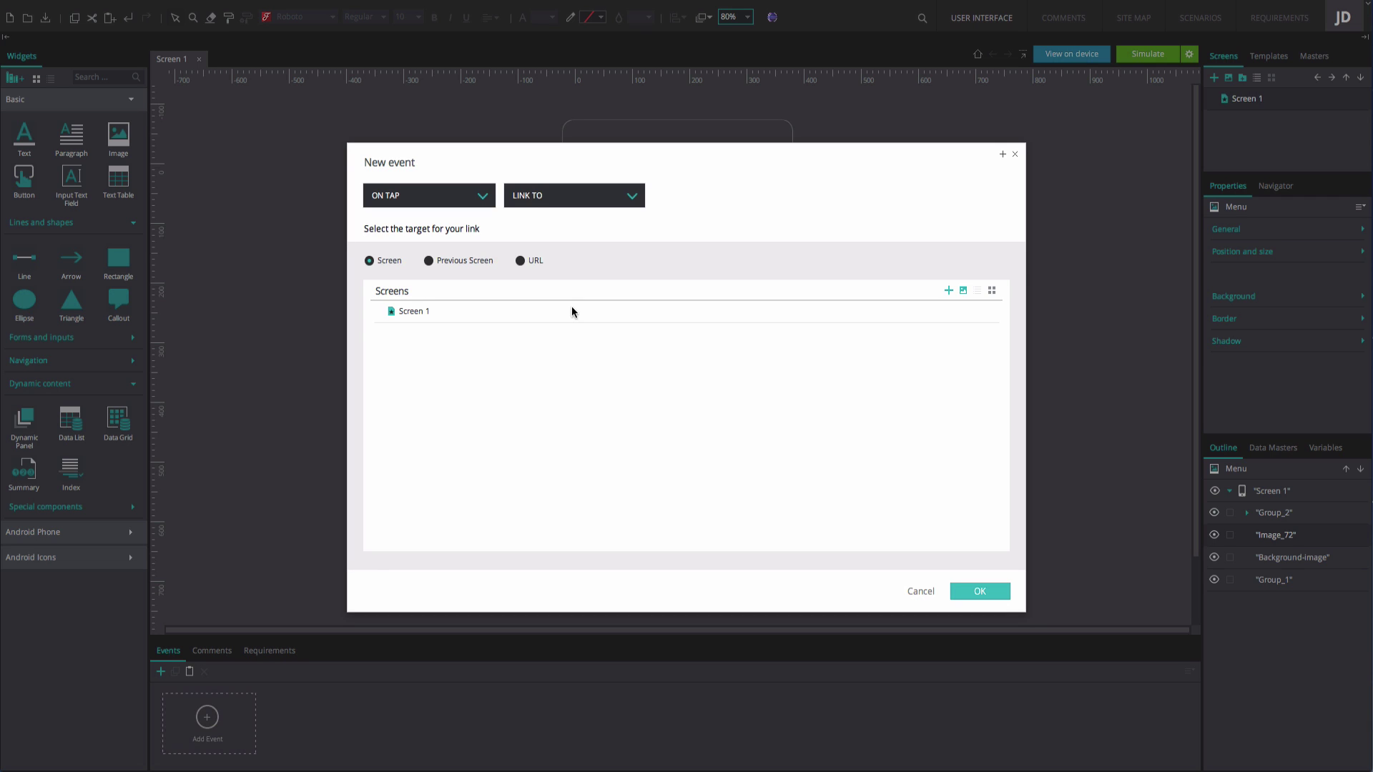
pyautogui.click(606, 196)
pyautogui.click(593, 247)
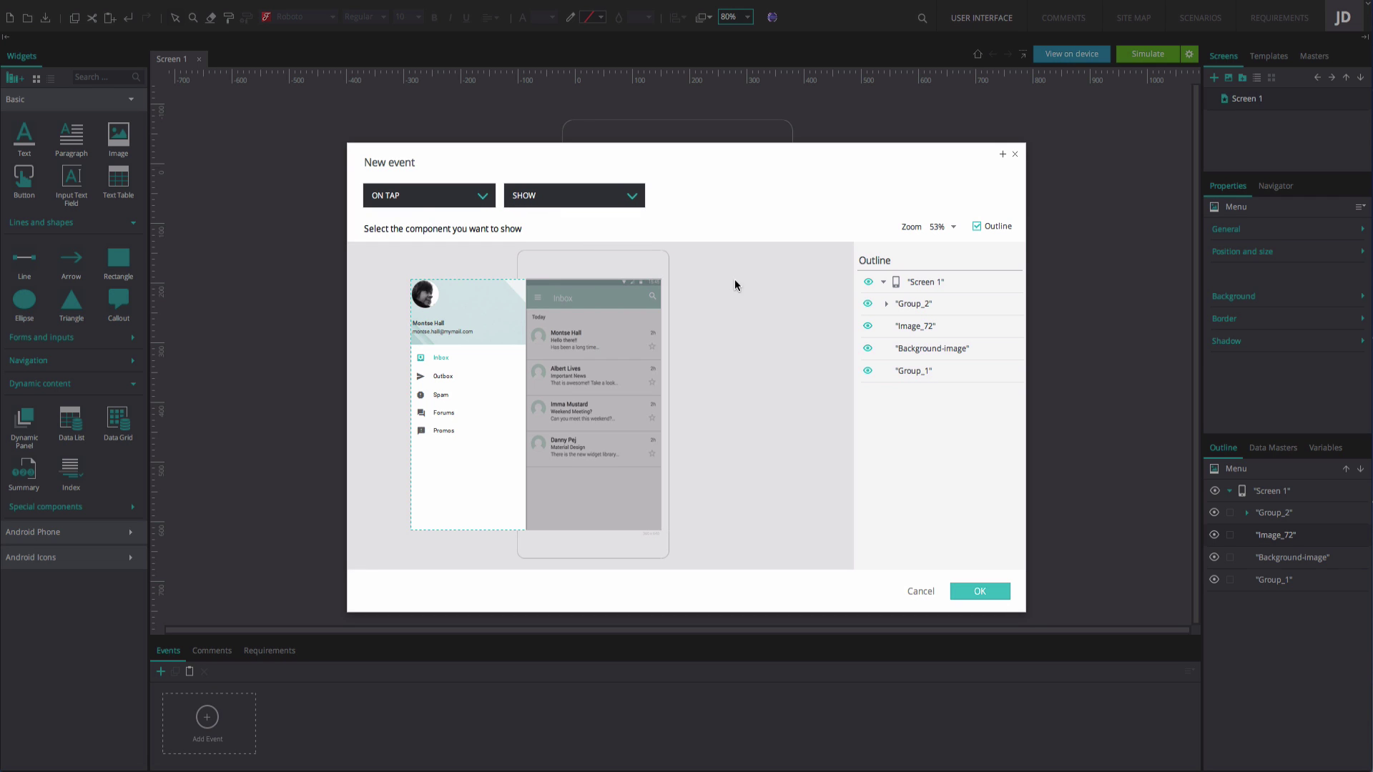
pyautogui.click(890, 303)
pyautogui.click(931, 348)
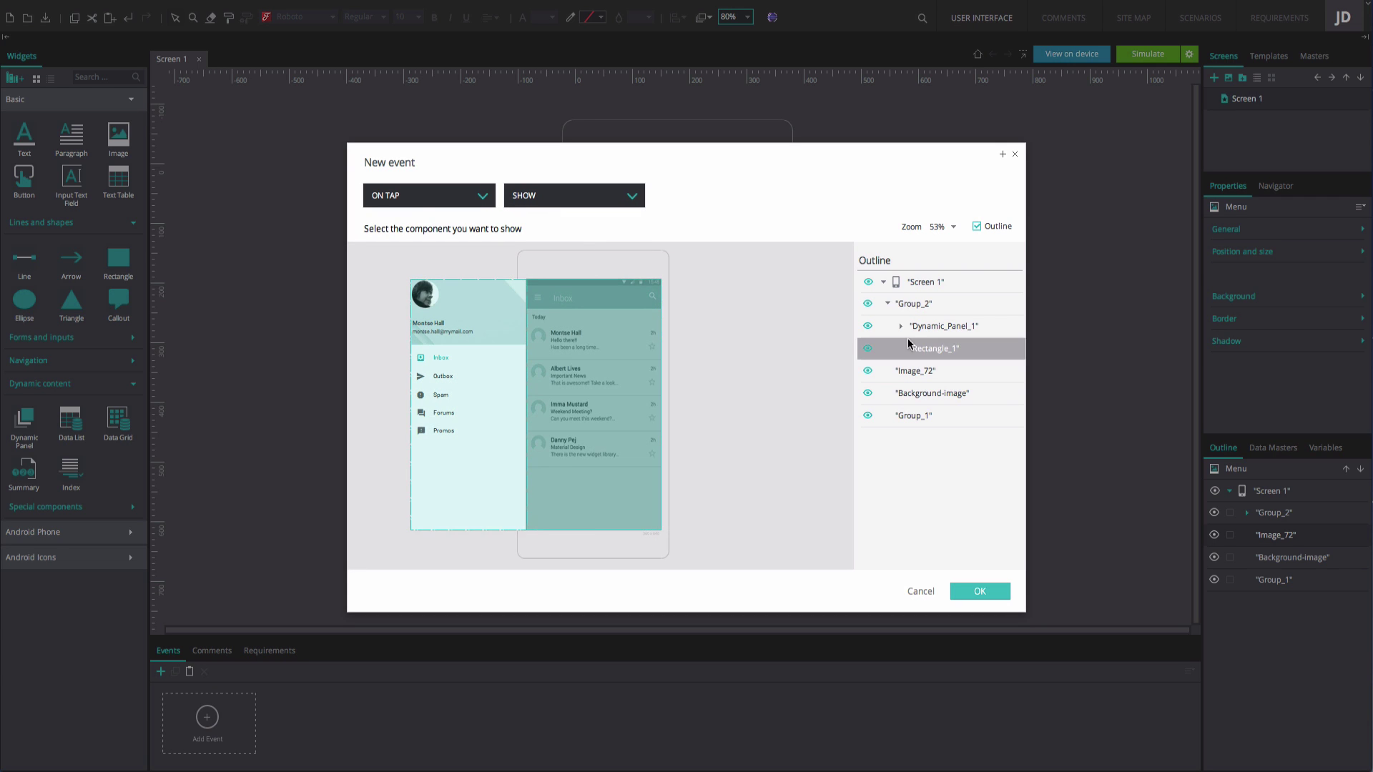
pyautogui.click(492, 558)
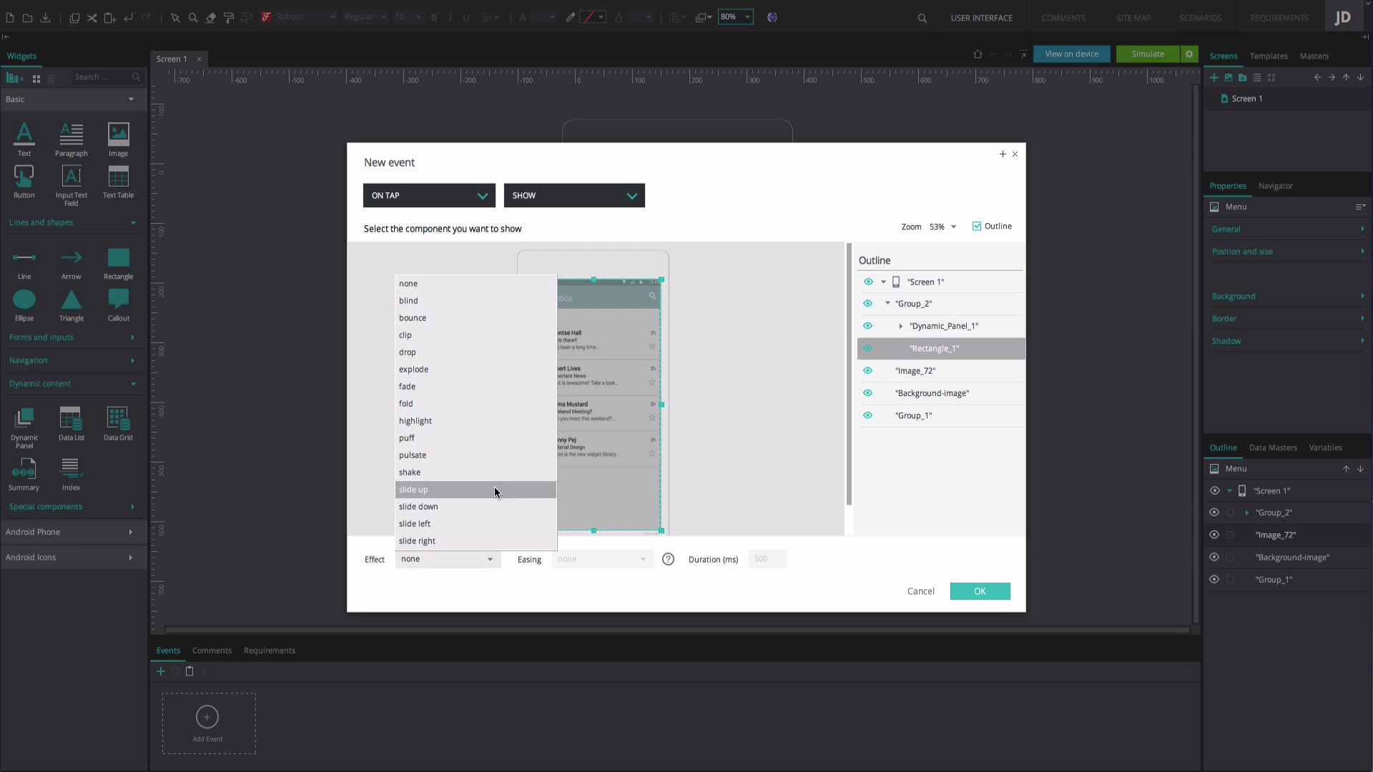
pyautogui.click(495, 386)
pyautogui.click(750, 562)
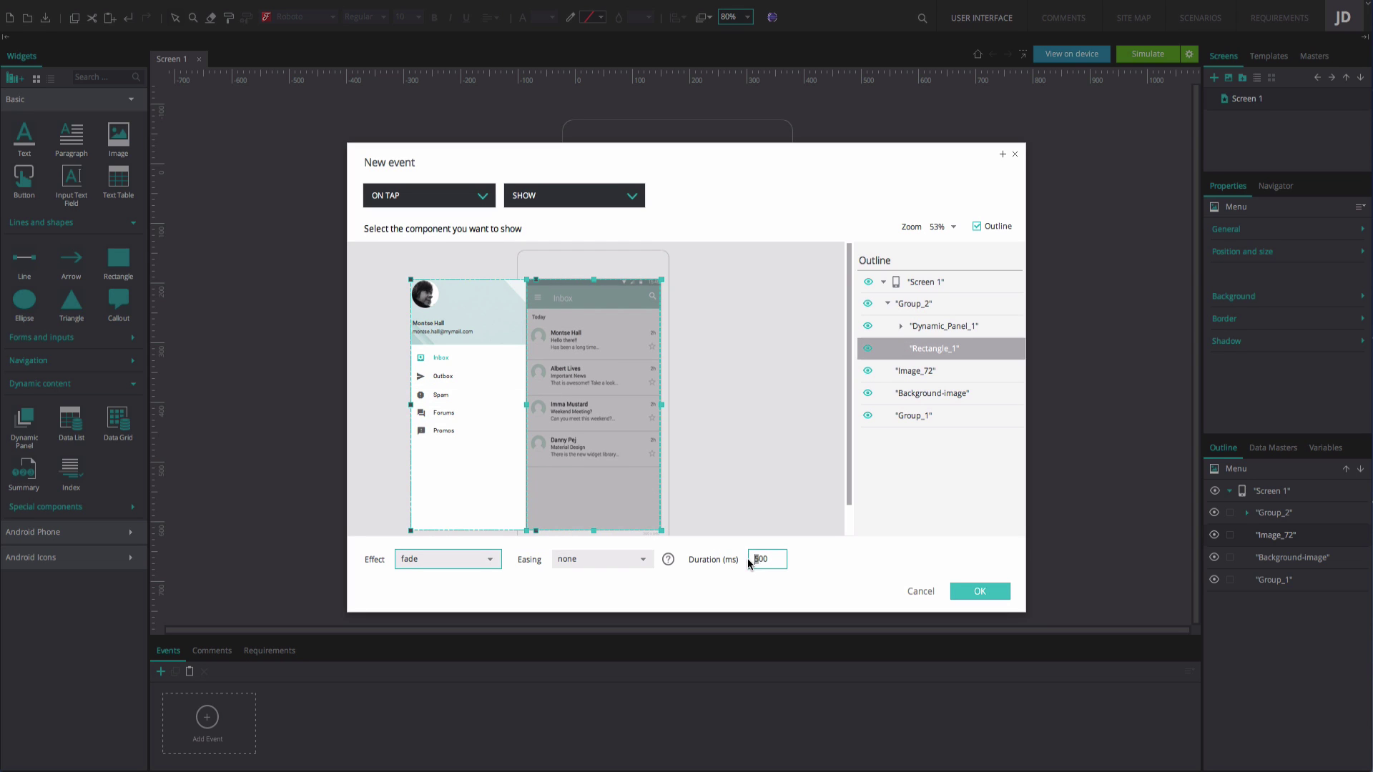
pyautogui.write('1')
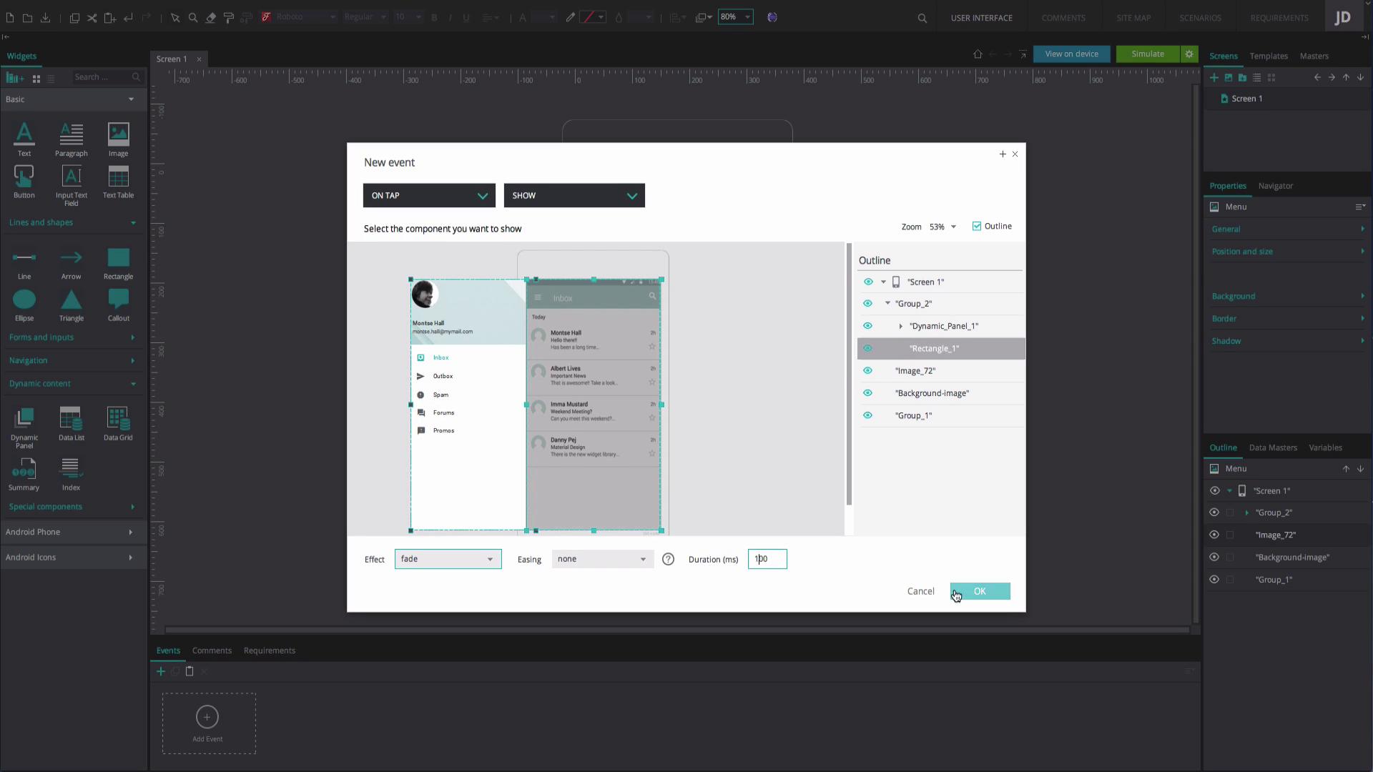
pyautogui.click(979, 592)
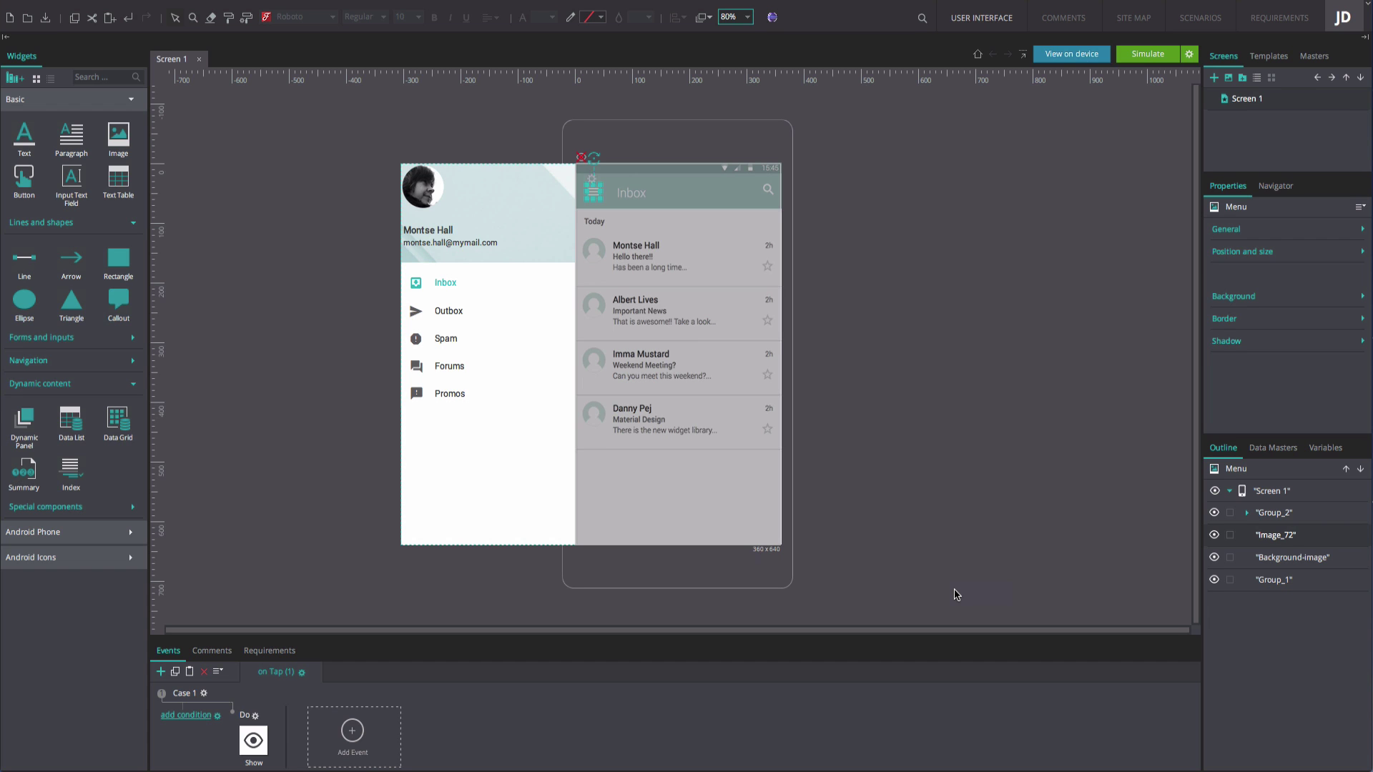
# Add a Move action after the Show action, targeting Dynamic_Panel_1.
pyautogui.rightClick(262, 739)
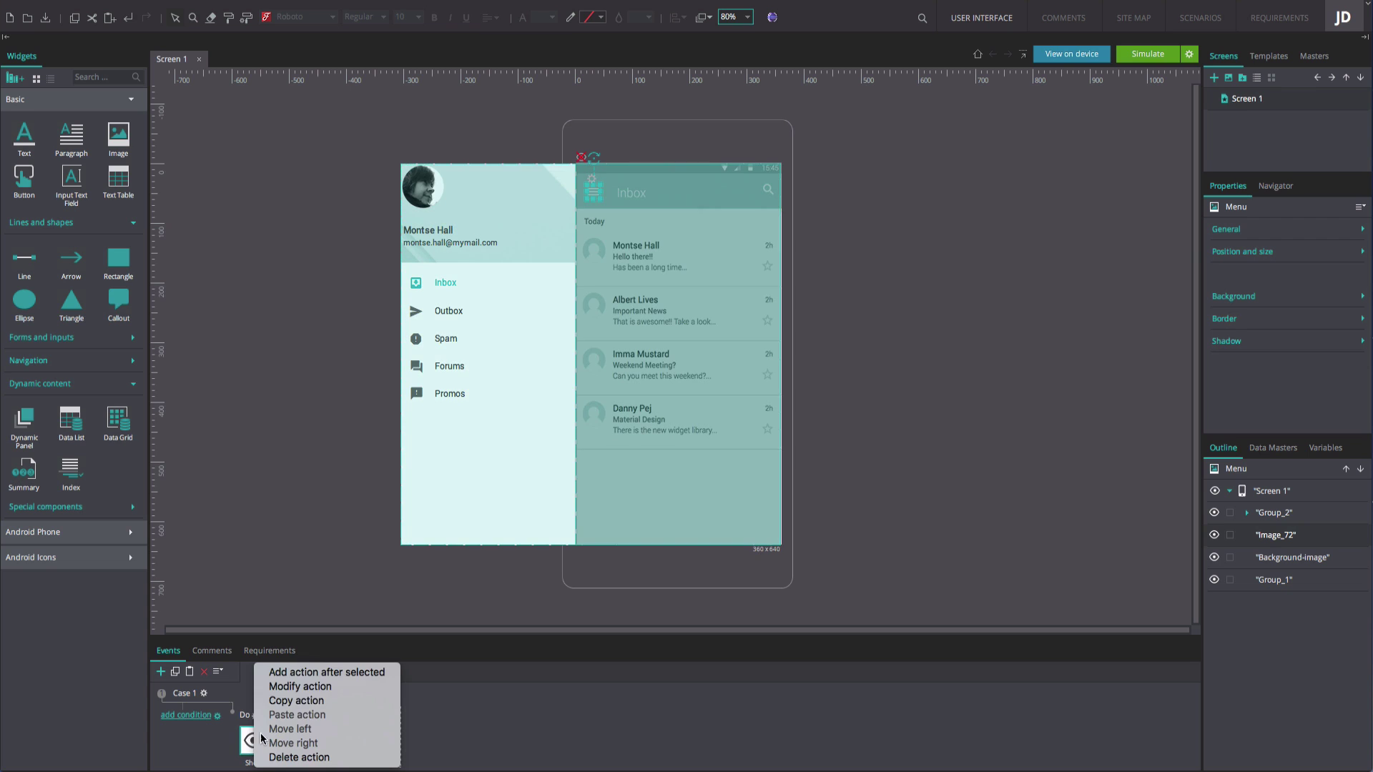
pyautogui.click(301, 673)
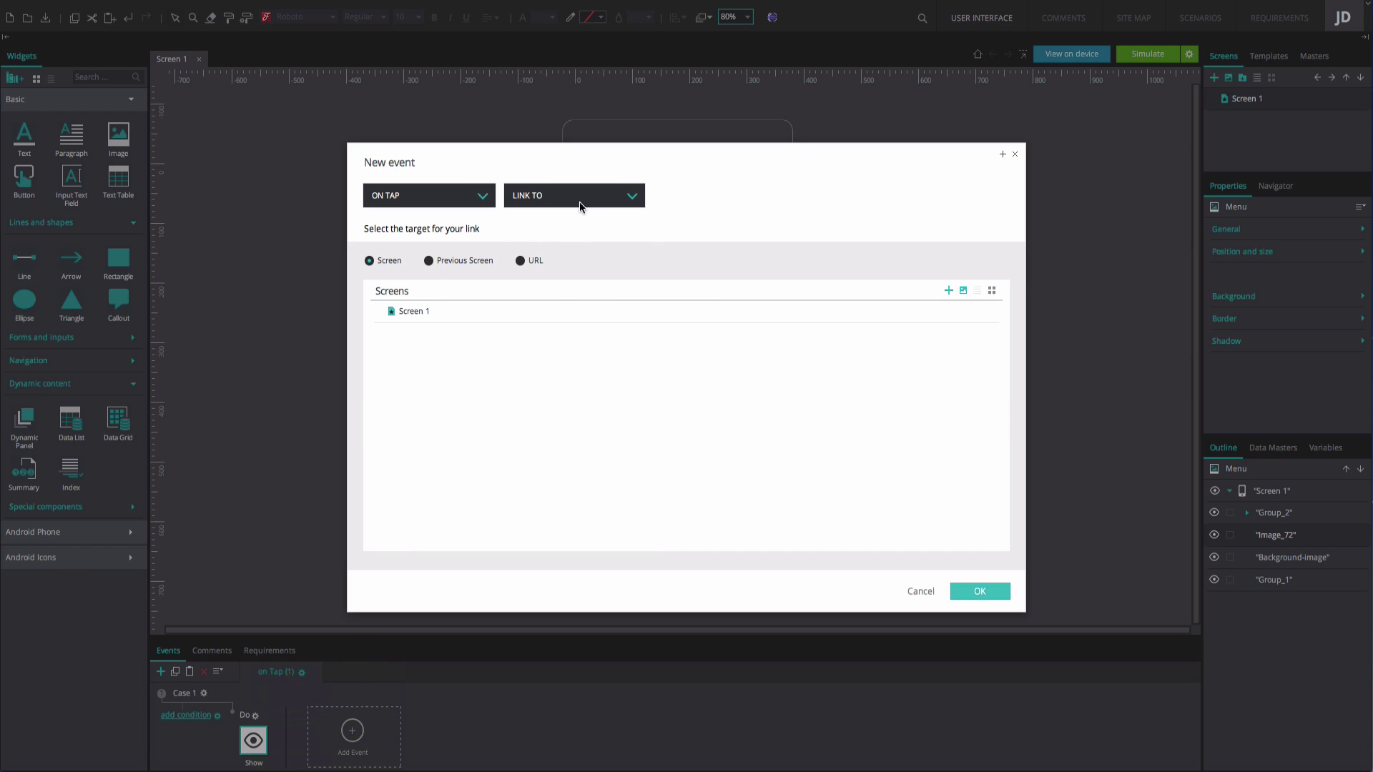
pyautogui.click(579, 201)
pyautogui.click(589, 376)
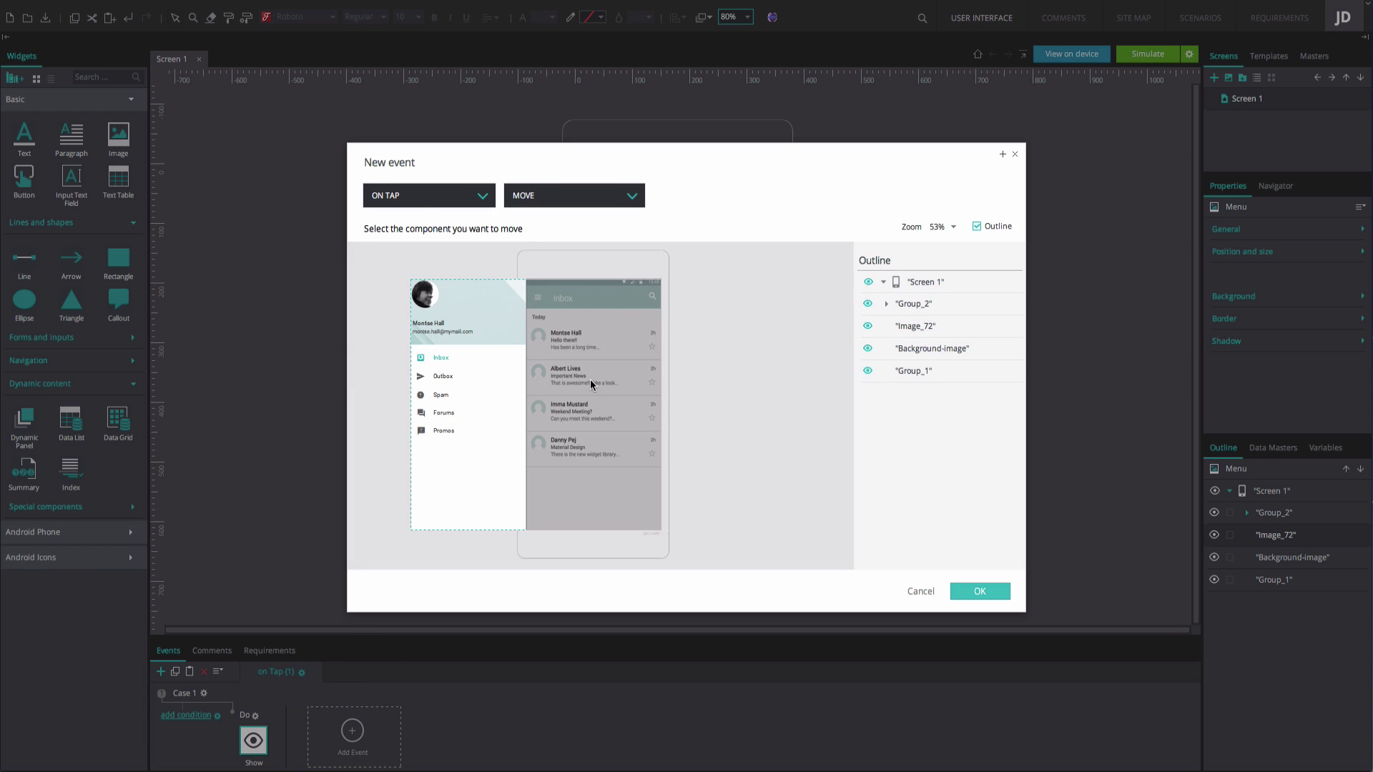
pyautogui.click(887, 304)
pyautogui.click(905, 325)
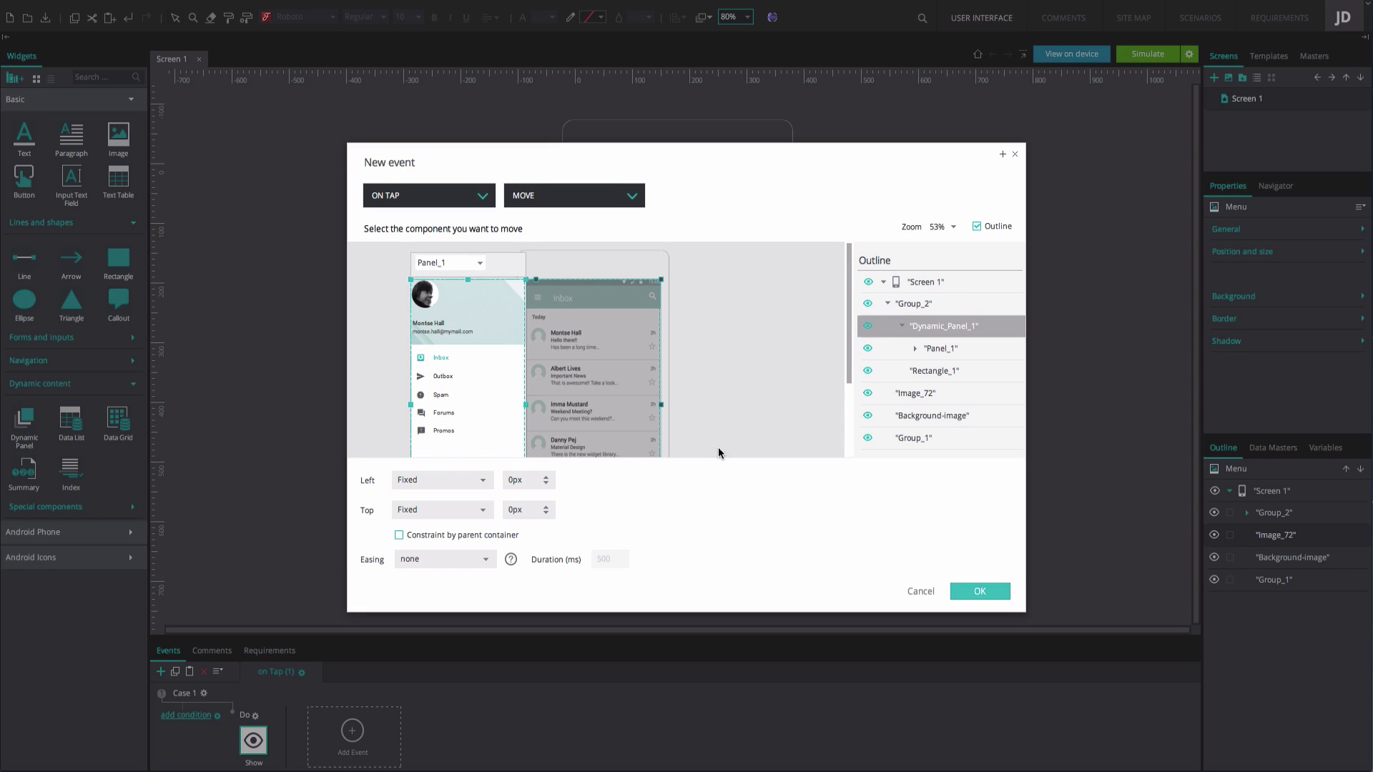
# Set the move to Left 305px with easeInOutQuad easing over 300 ms.
pyautogui.moveTo(513, 480); pyautogui.dragTo(498, 483)
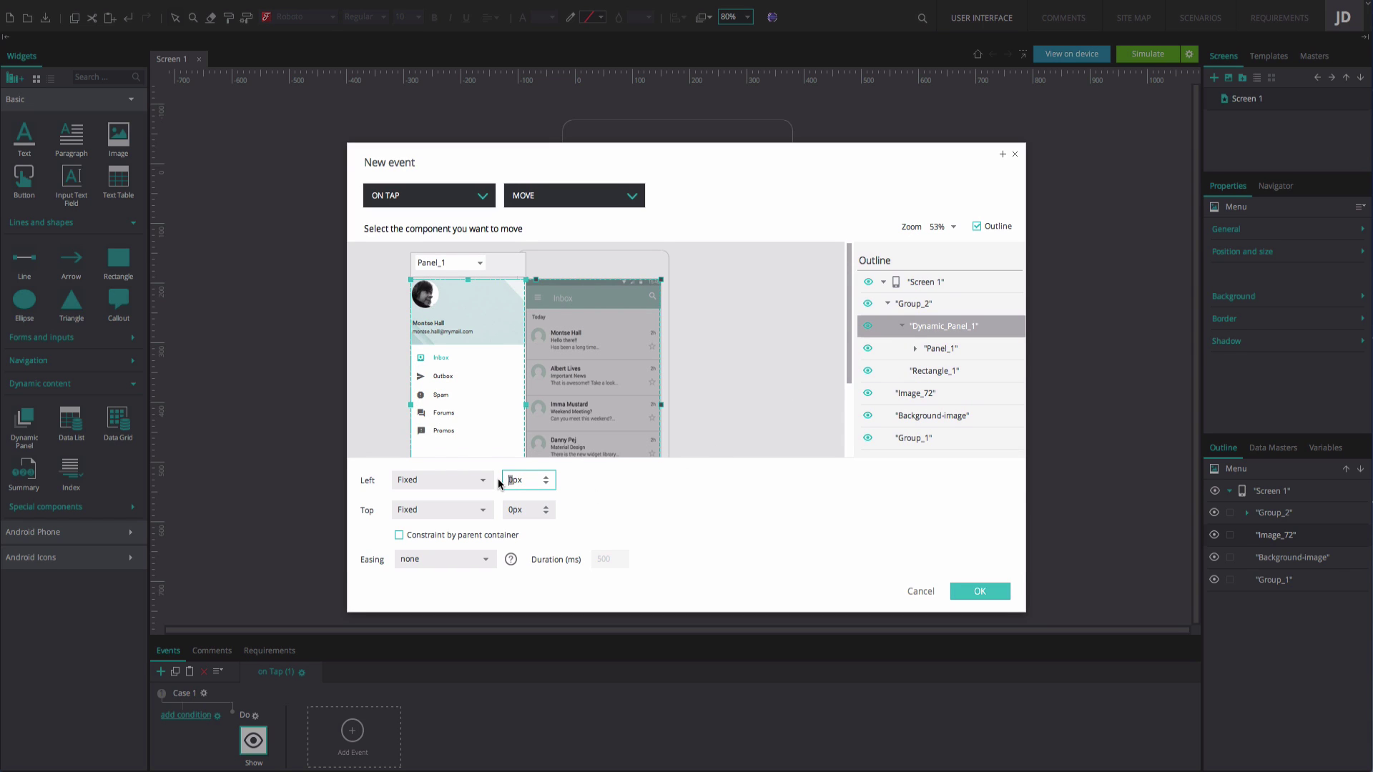
pyautogui.write('305')
pyautogui.click(479, 557)
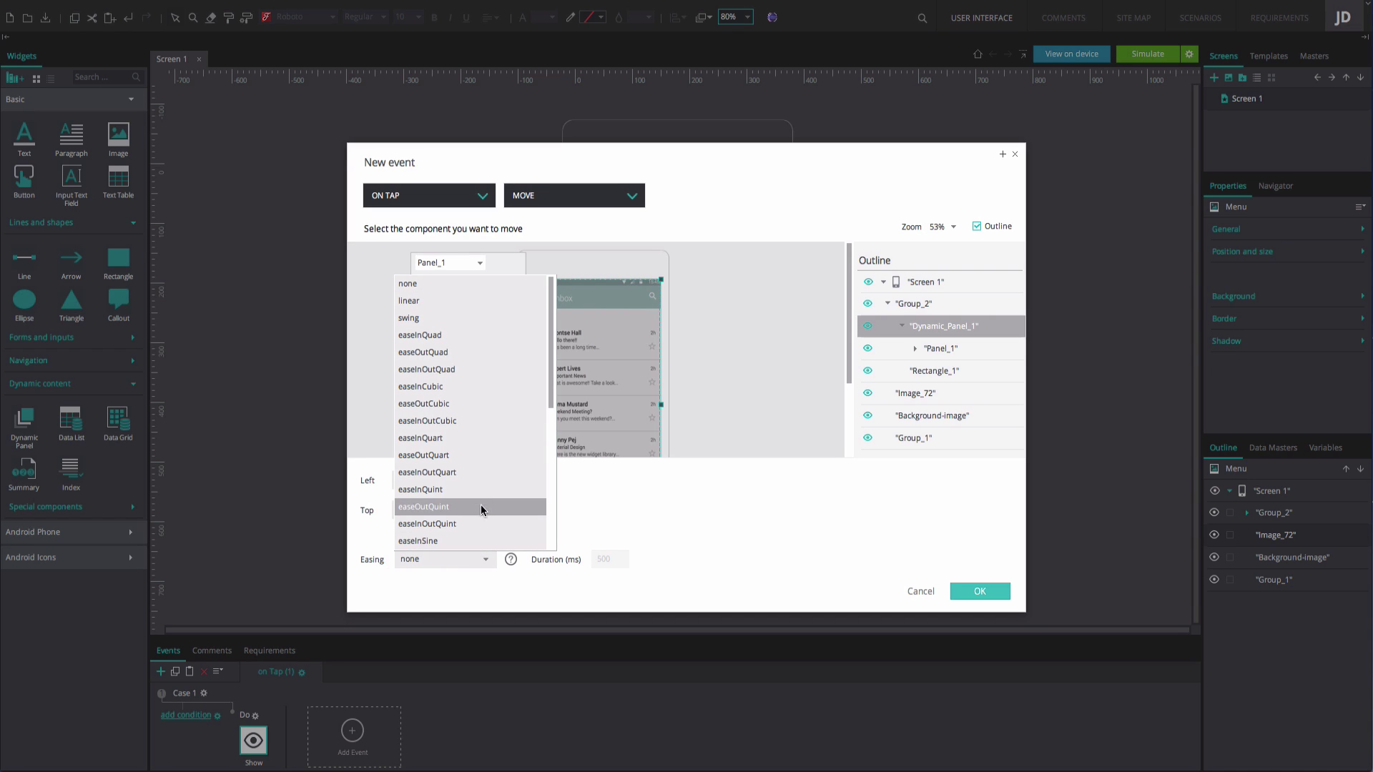
pyautogui.click(500, 373)
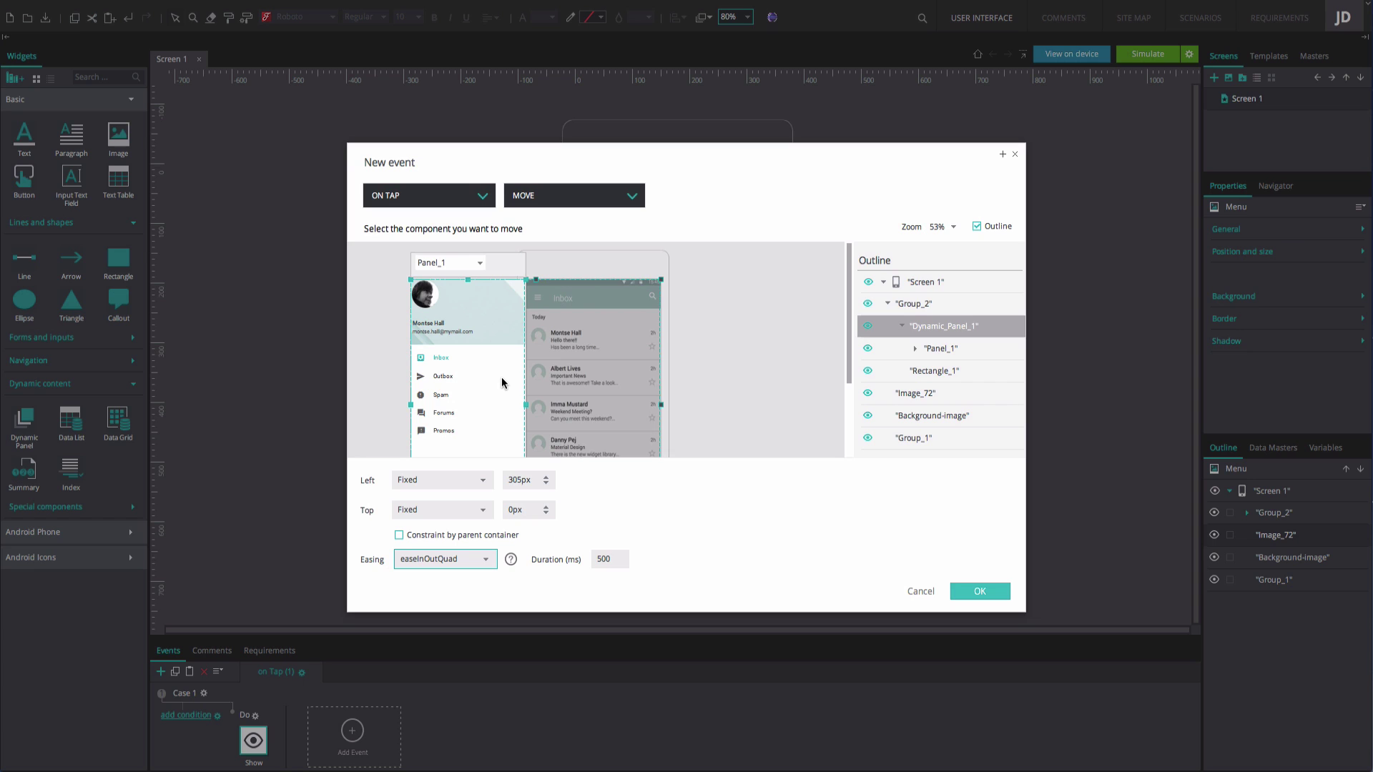
pyautogui.click(601, 559)
pyautogui.press('BackSpace')
pyautogui.write('3')
pyautogui.click(968, 591)
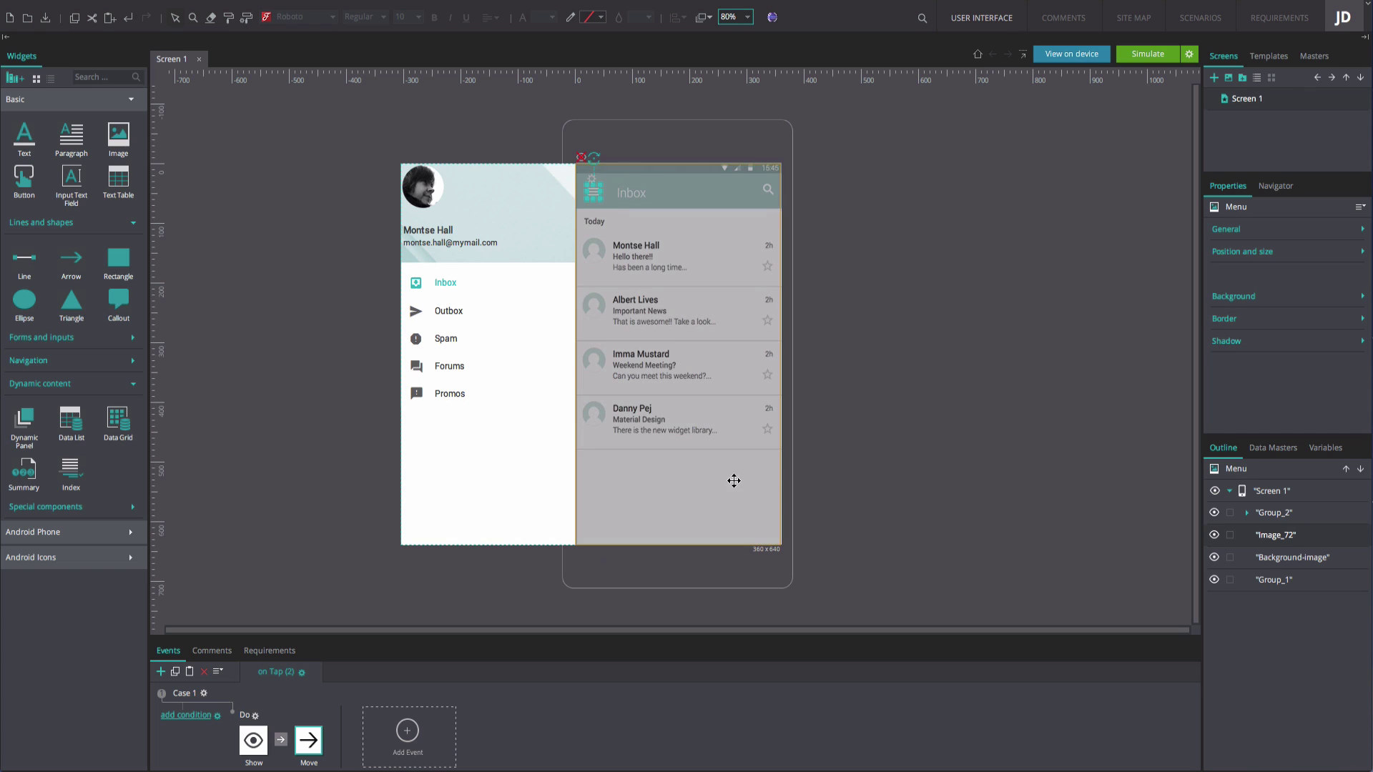
# Give the Inbox item an On Tap Move event targeting Dynamic_Panel_1.
pyautogui.click(450, 288)
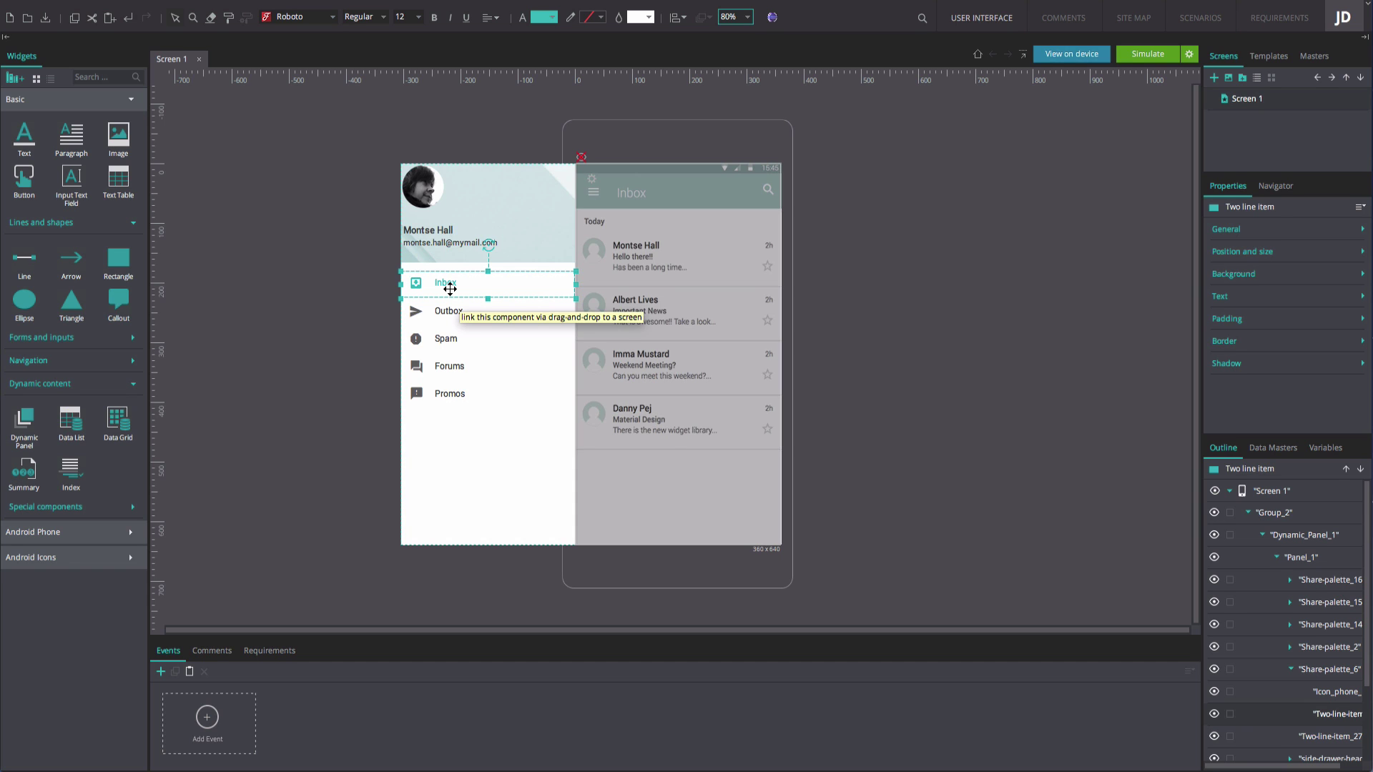
pyautogui.click(250, 725)
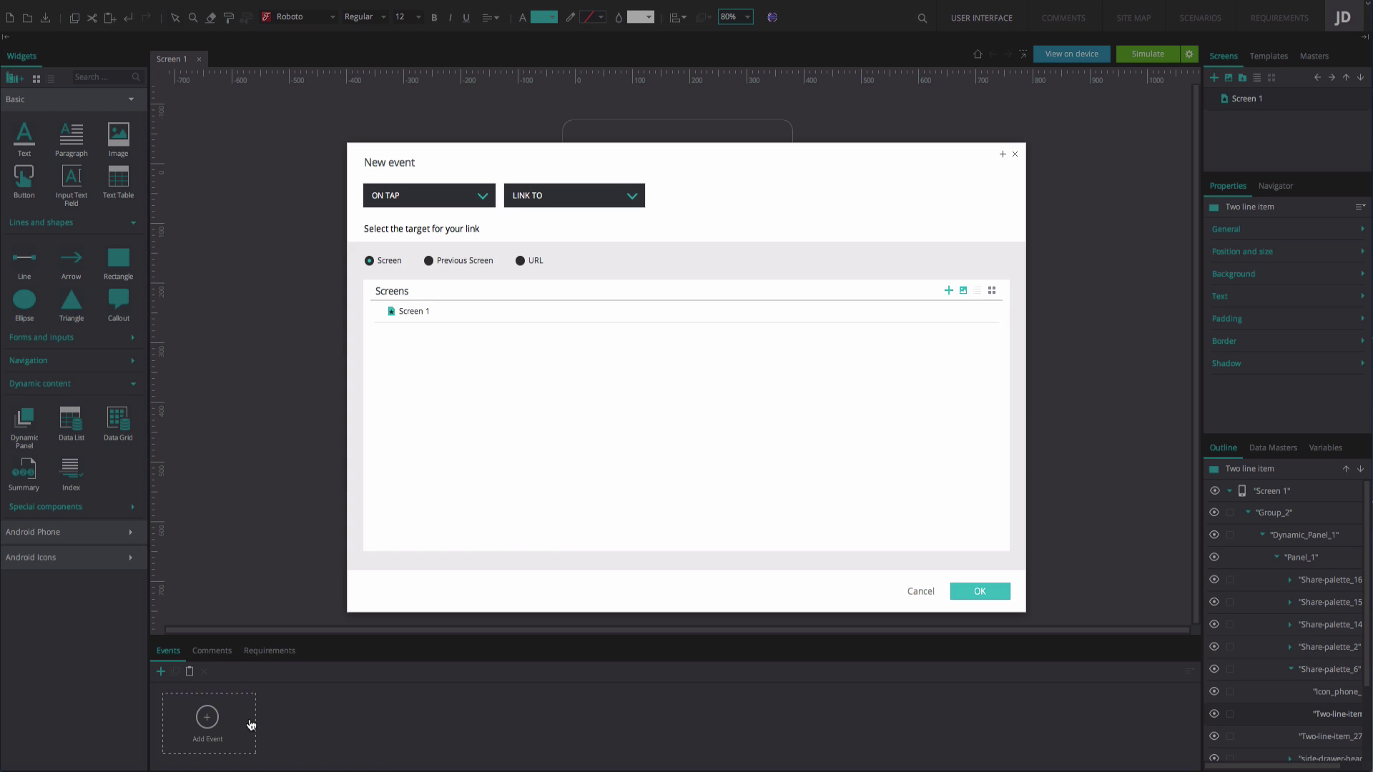
pyautogui.click(552, 200)
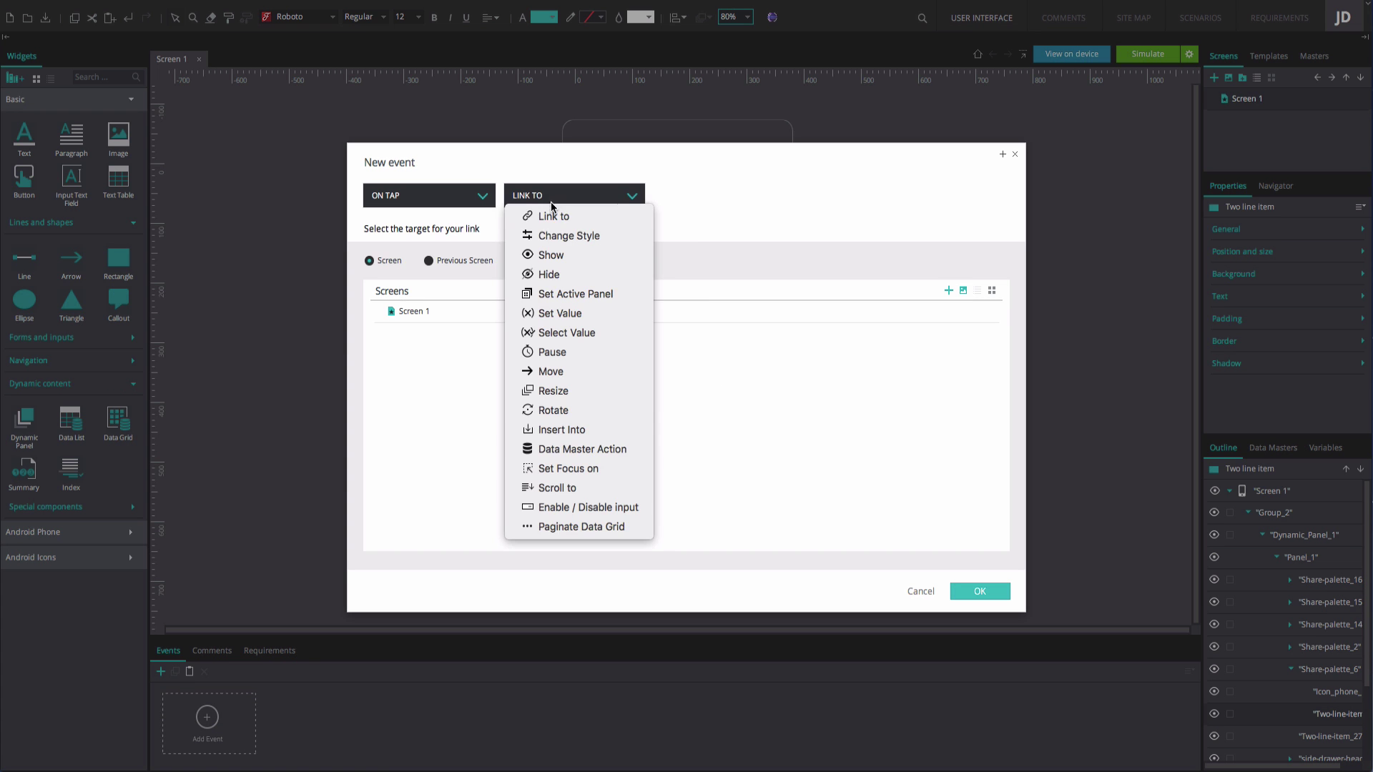
pyautogui.click(565, 368)
pyautogui.click(887, 304)
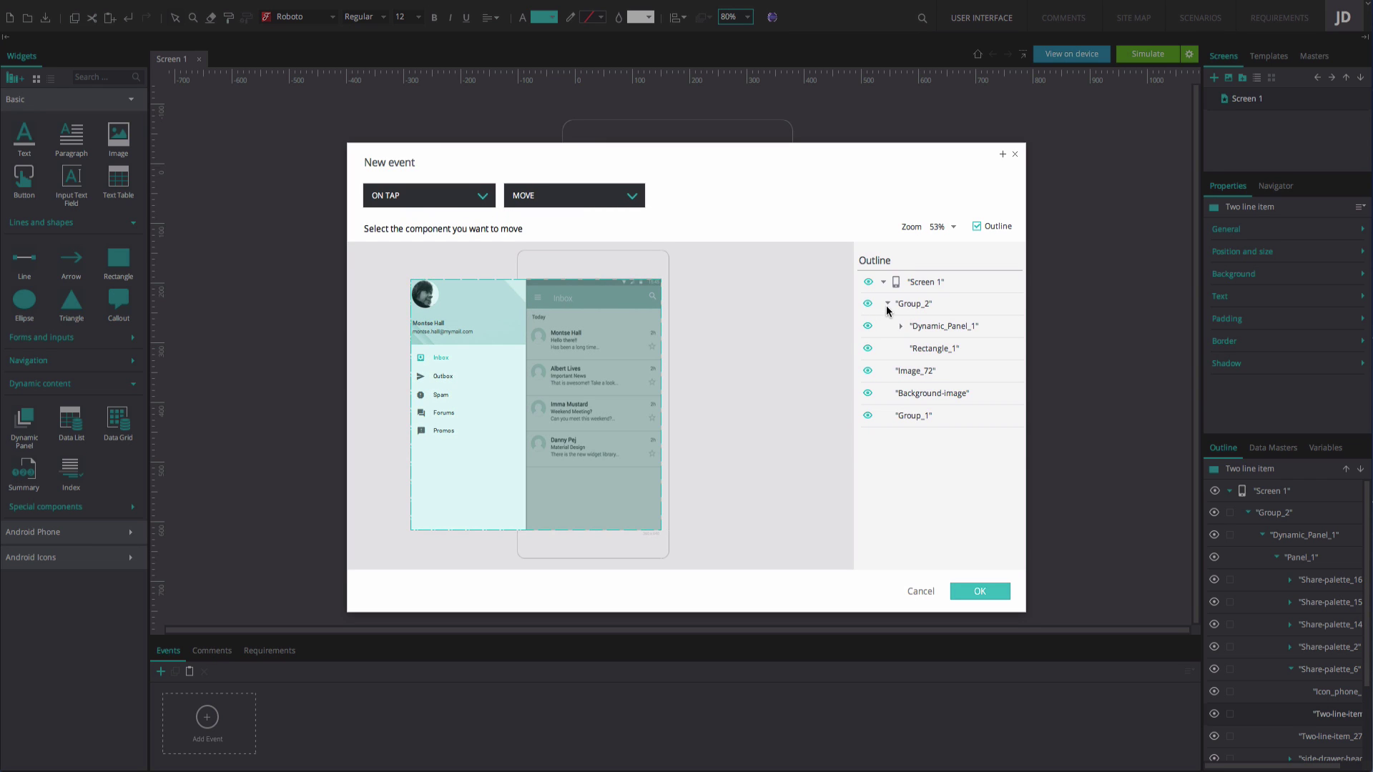
pyautogui.click(911, 327)
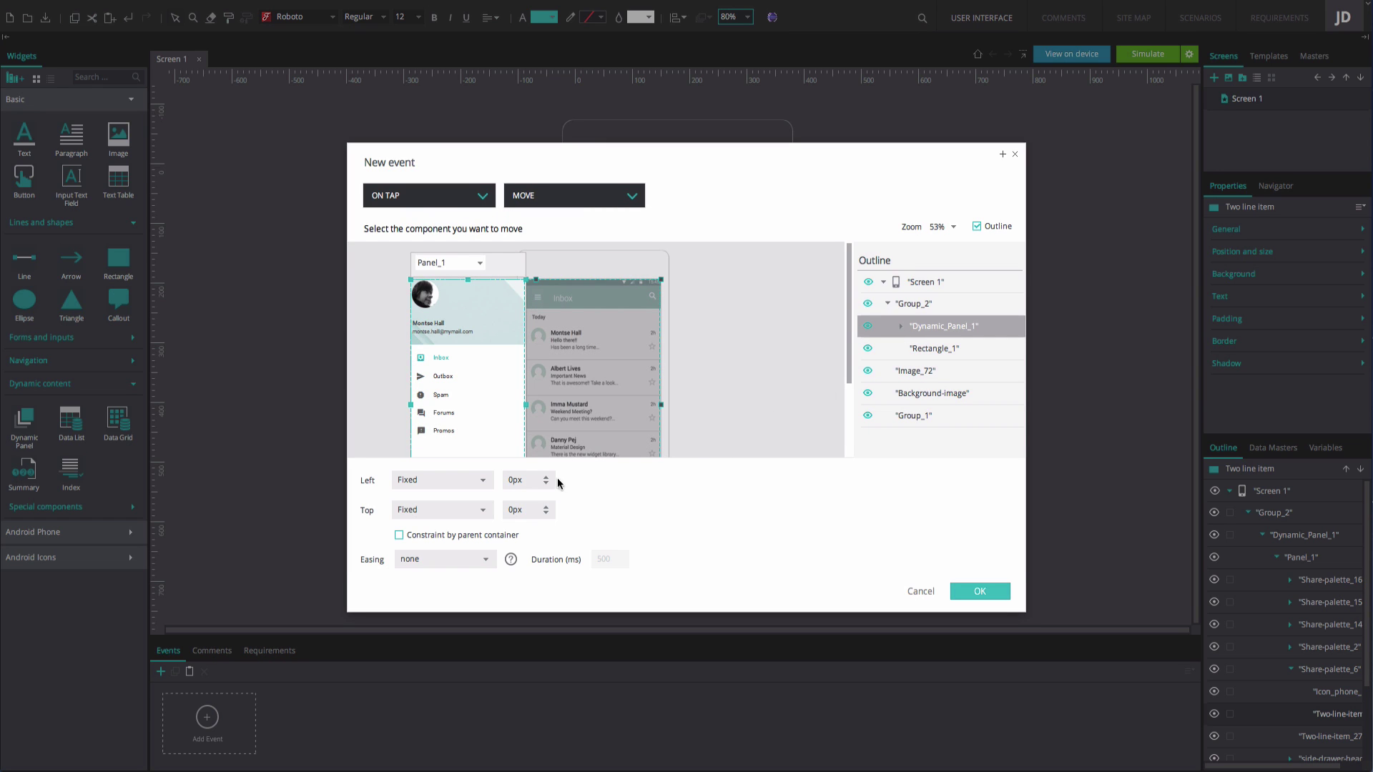
# Set the move to Left -305px with easeInQuad easing over 300 ms.
pyautogui.click(519, 481)
pyautogui.click(486, 558)
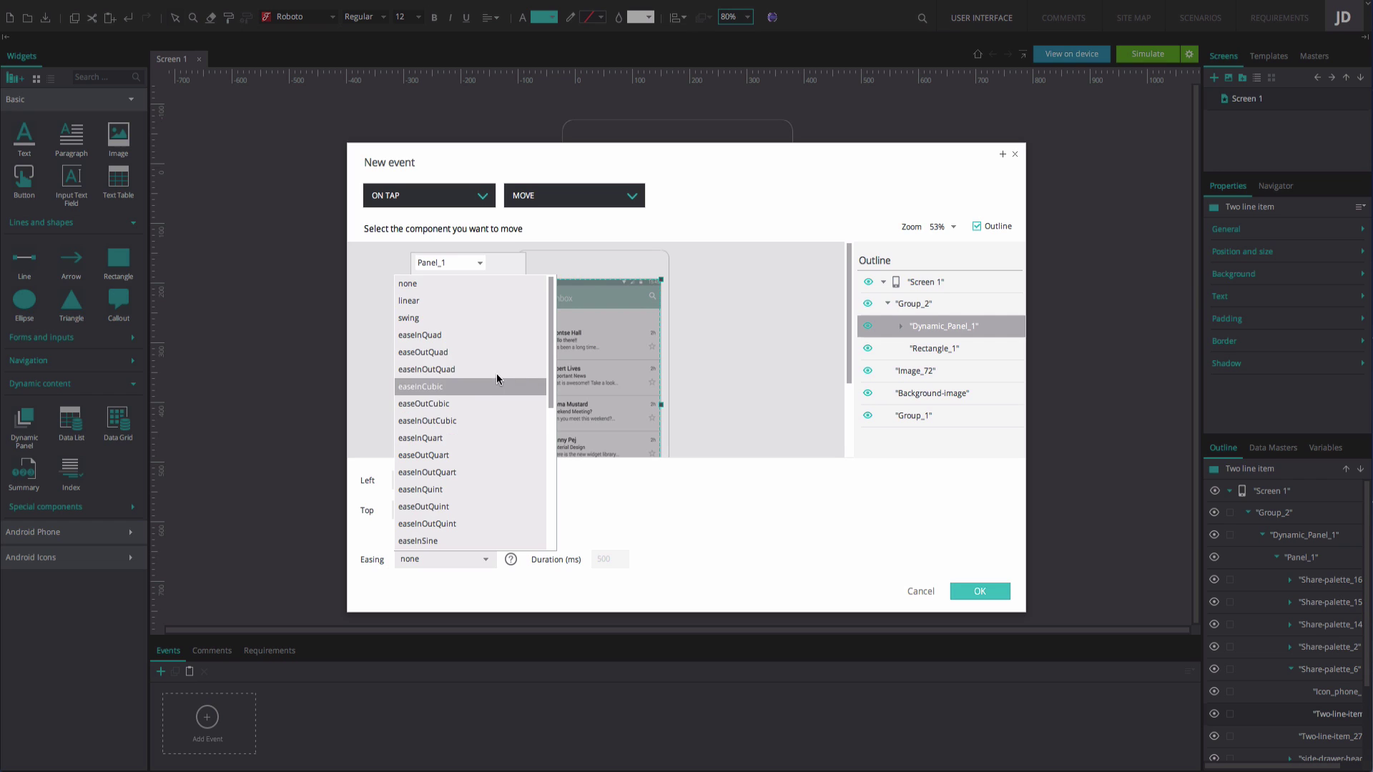
pyautogui.click(508, 336)
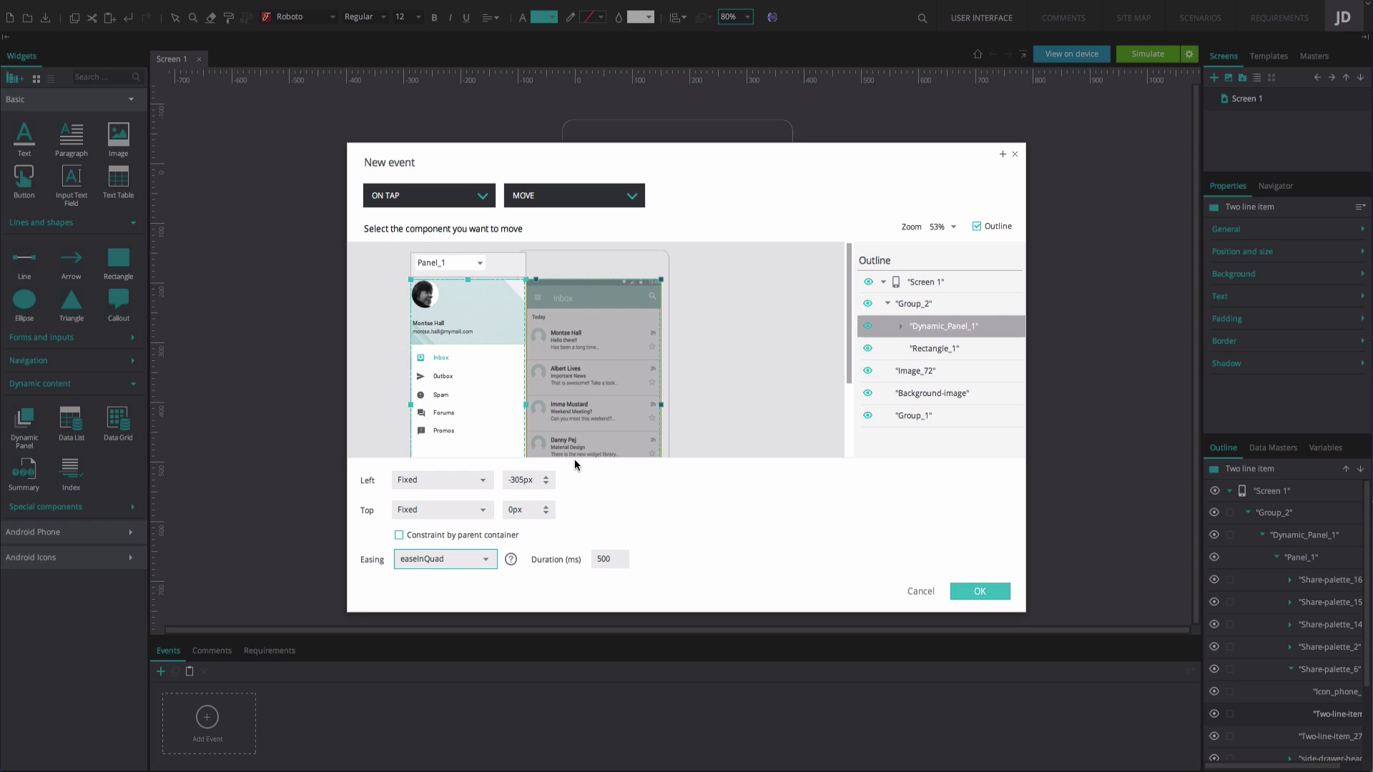
pyautogui.click(600, 558)
pyautogui.press('BackSpace')
pyautogui.write('3')
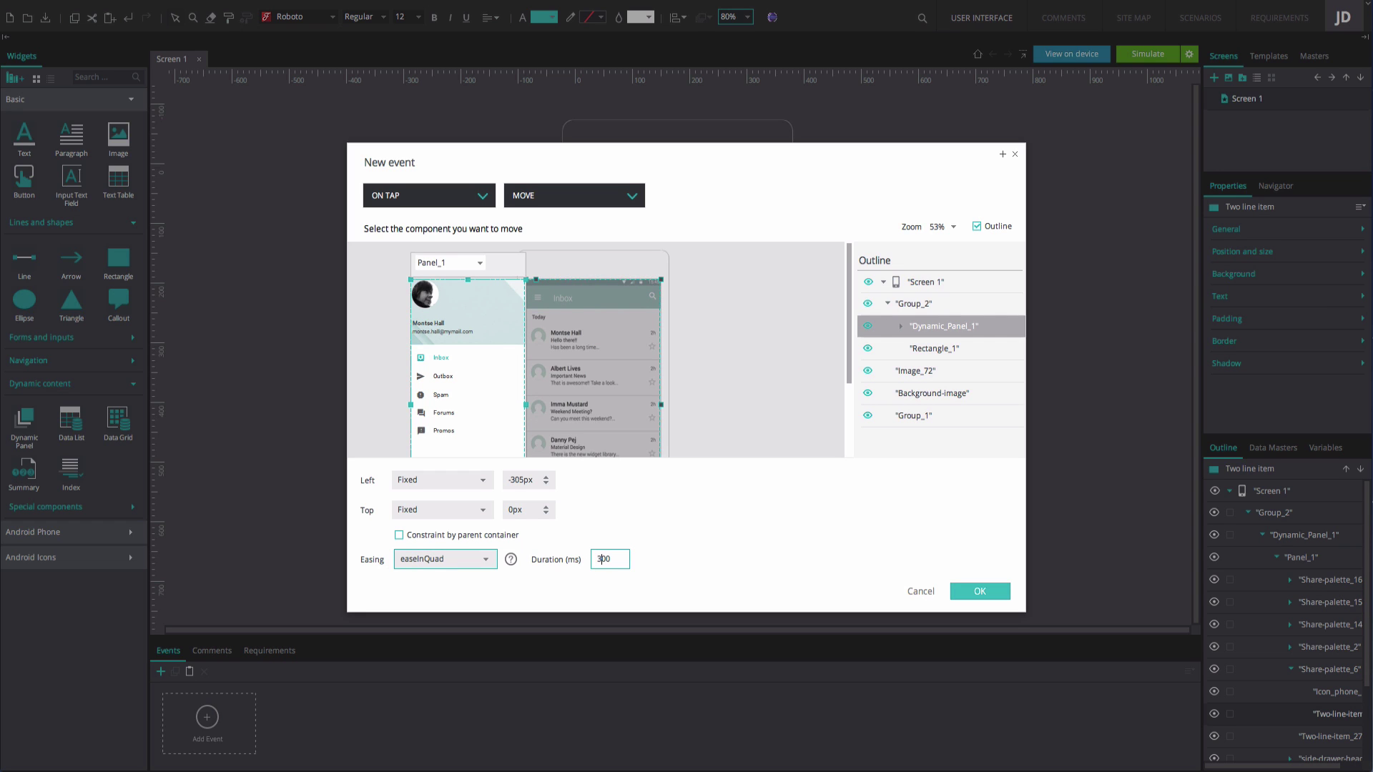
pyautogui.click(987, 589)
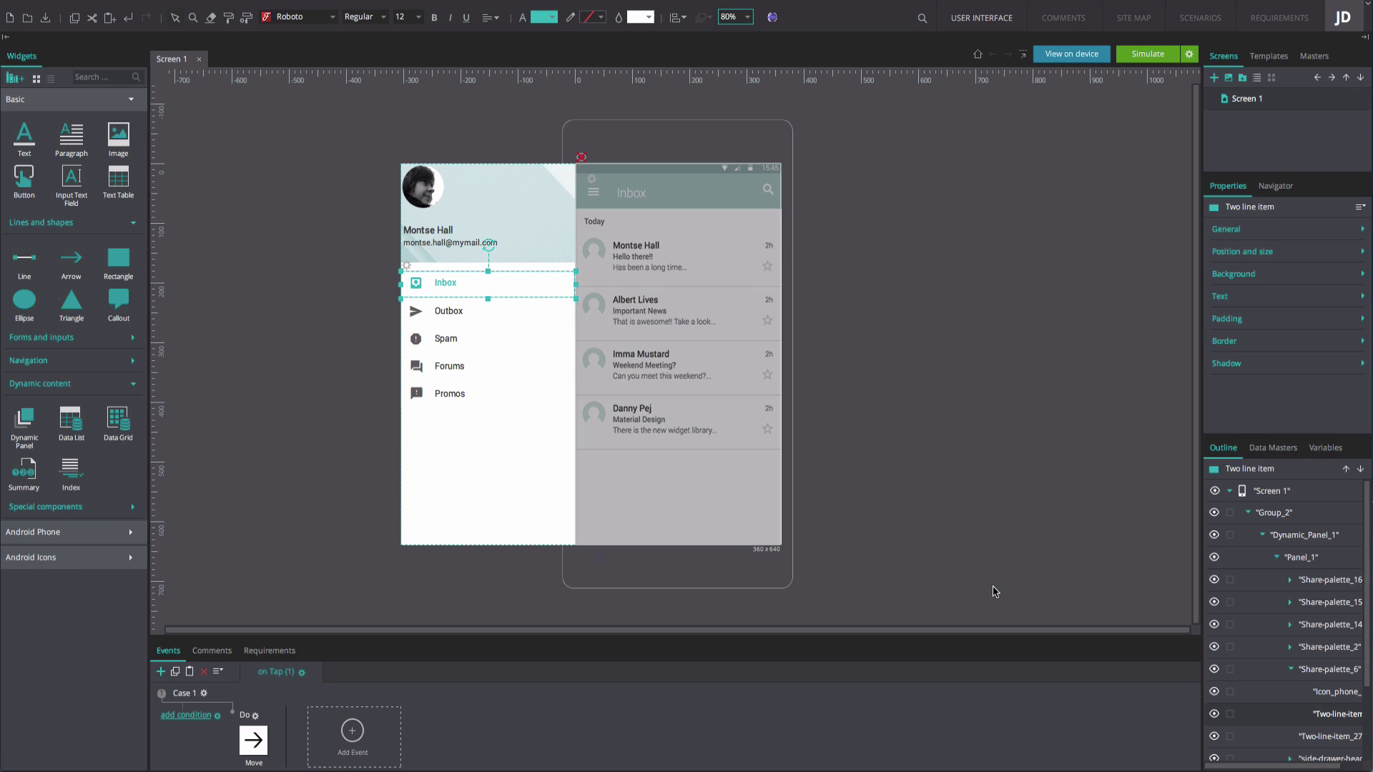
# After the Move, add a Hide action fading out Rectangle_1 over 100 ms.
pyautogui.rightClick(258, 747)
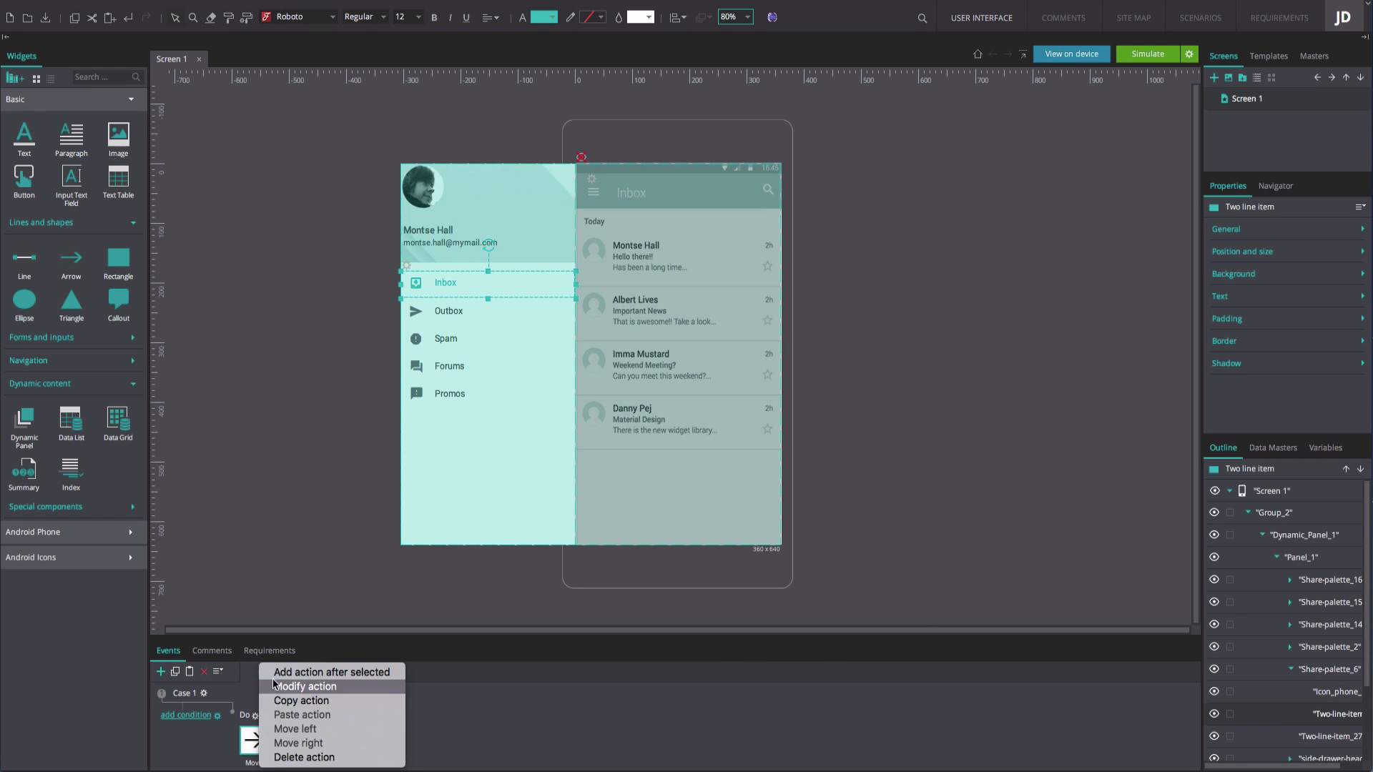
pyautogui.click(297, 672)
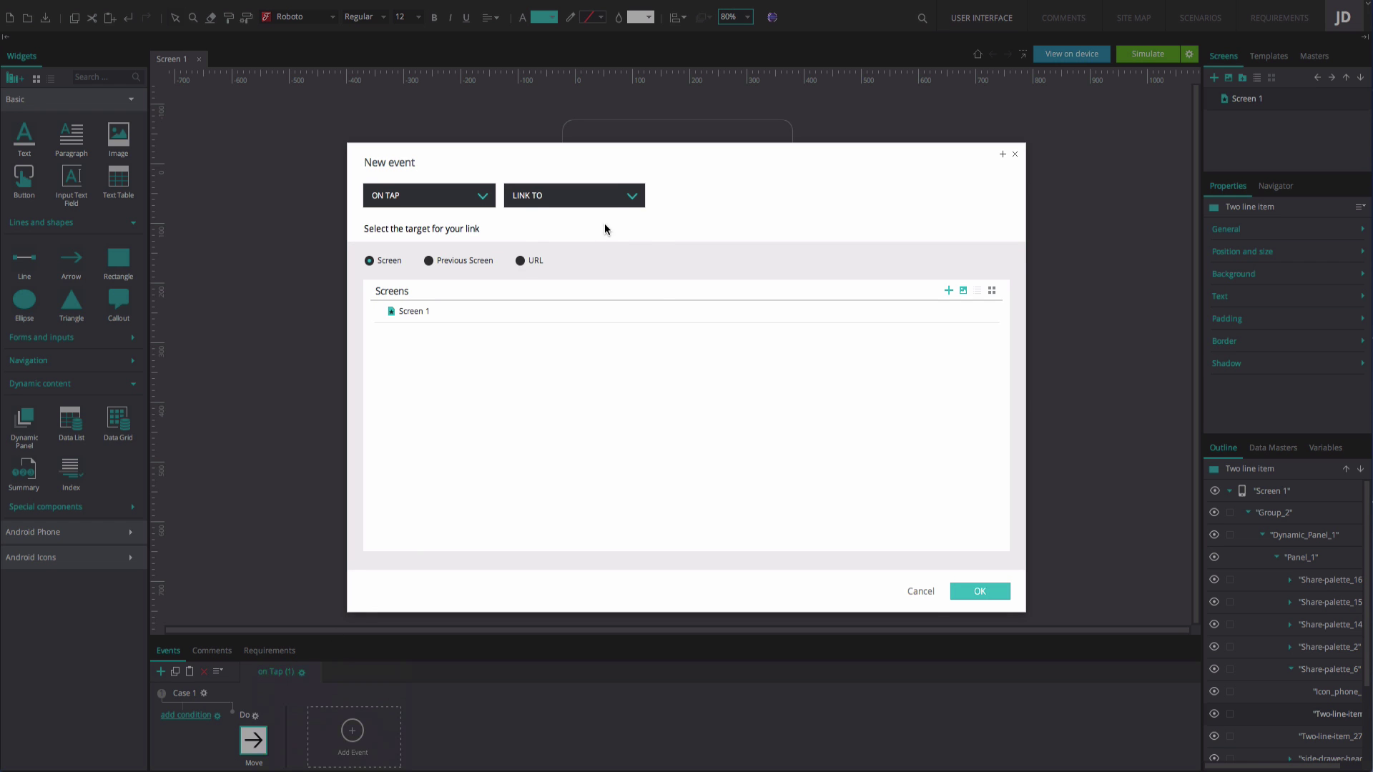
pyautogui.click(607, 195)
pyautogui.click(599, 269)
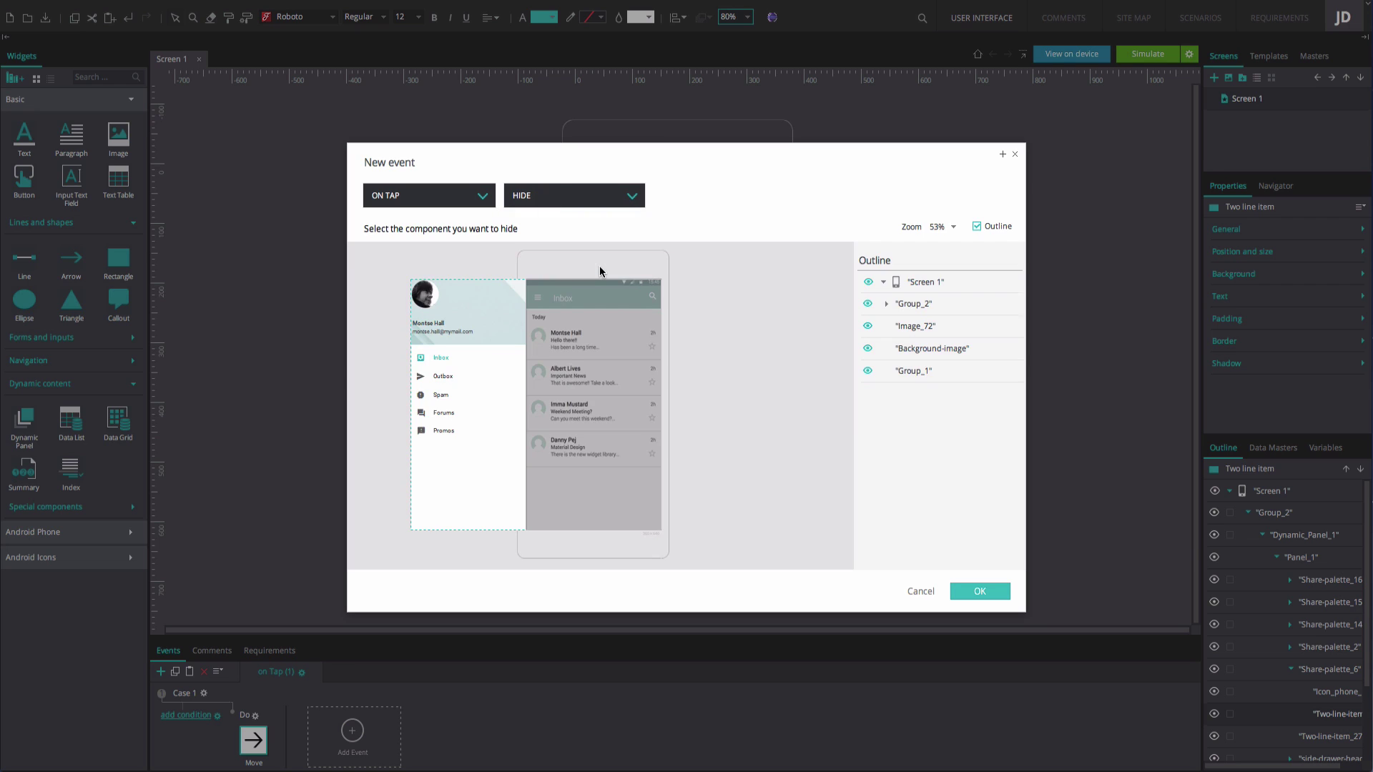
pyautogui.click(886, 303)
pyautogui.click(929, 348)
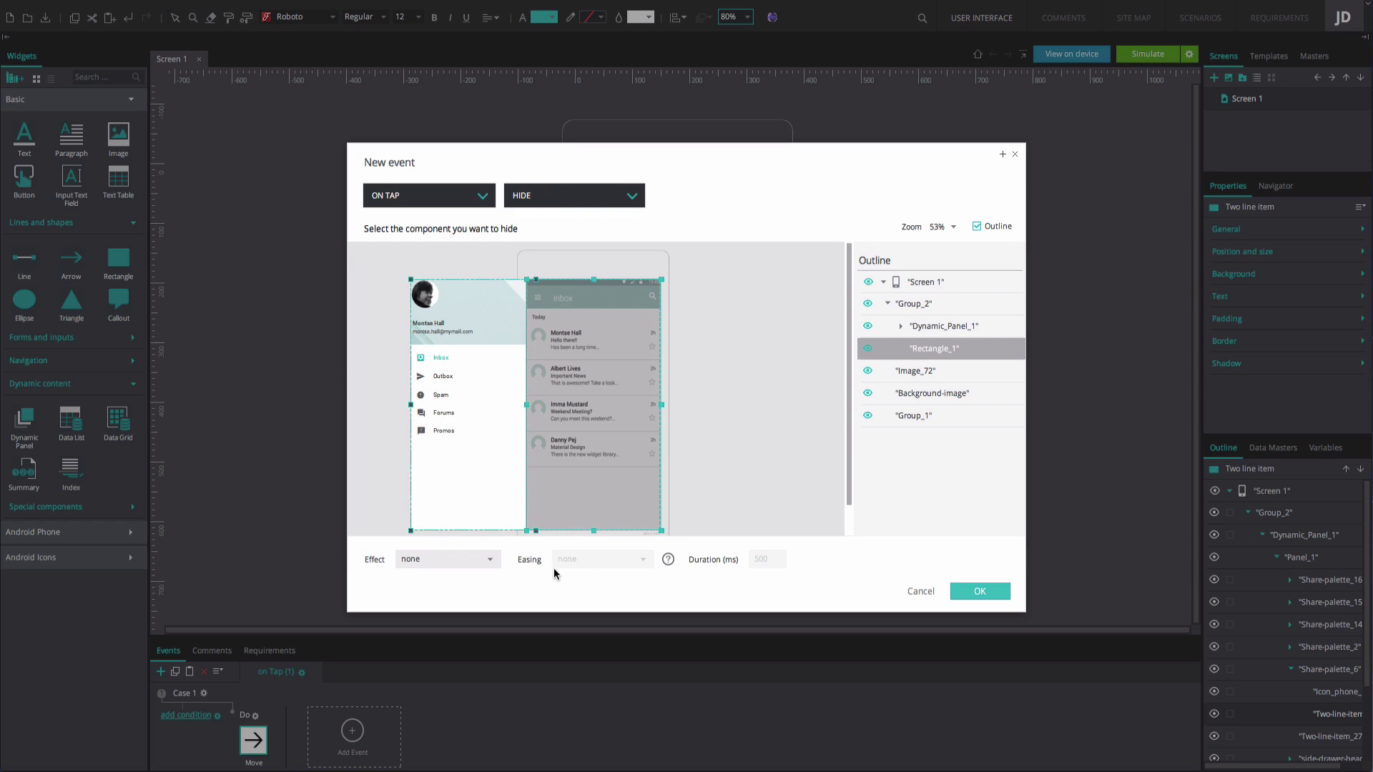
pyautogui.click(489, 562)
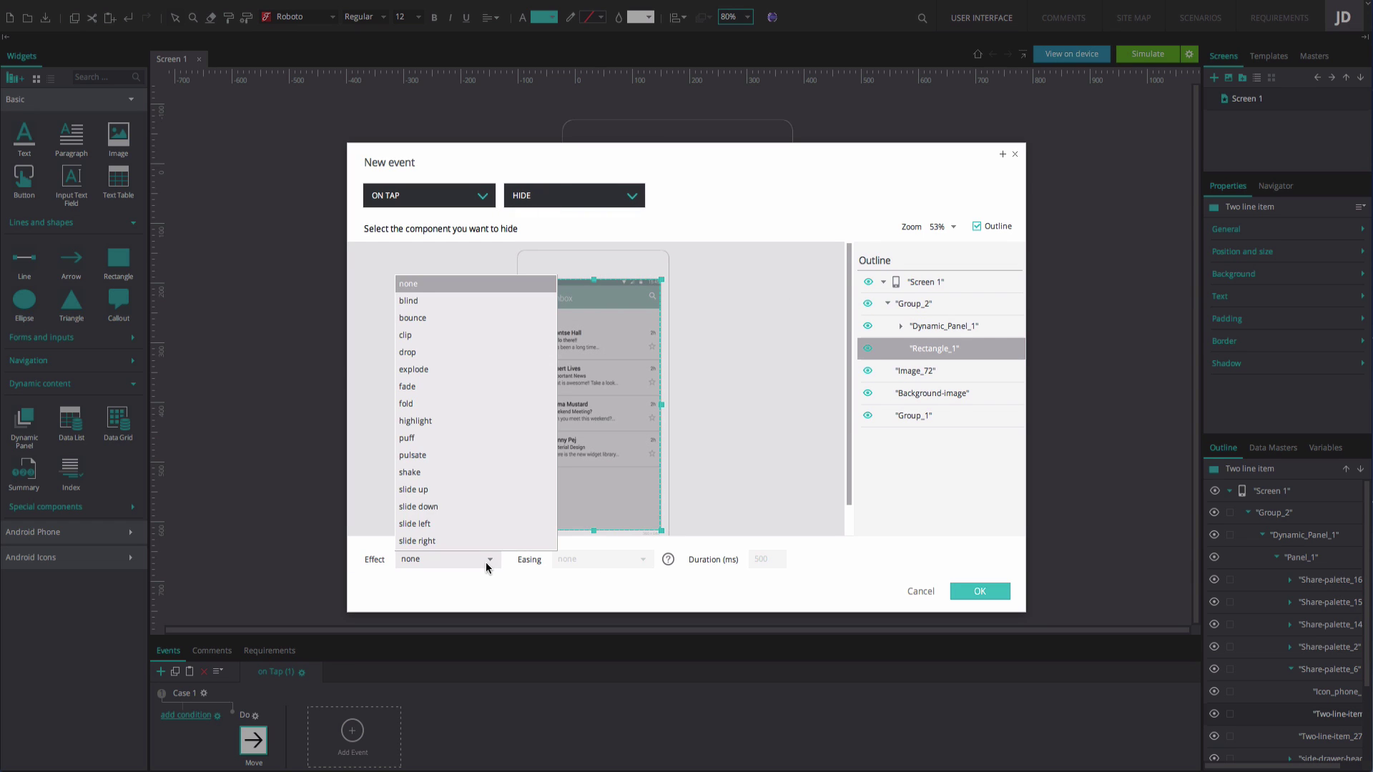
pyautogui.click(484, 390)
pyautogui.doubleClick(760, 559)
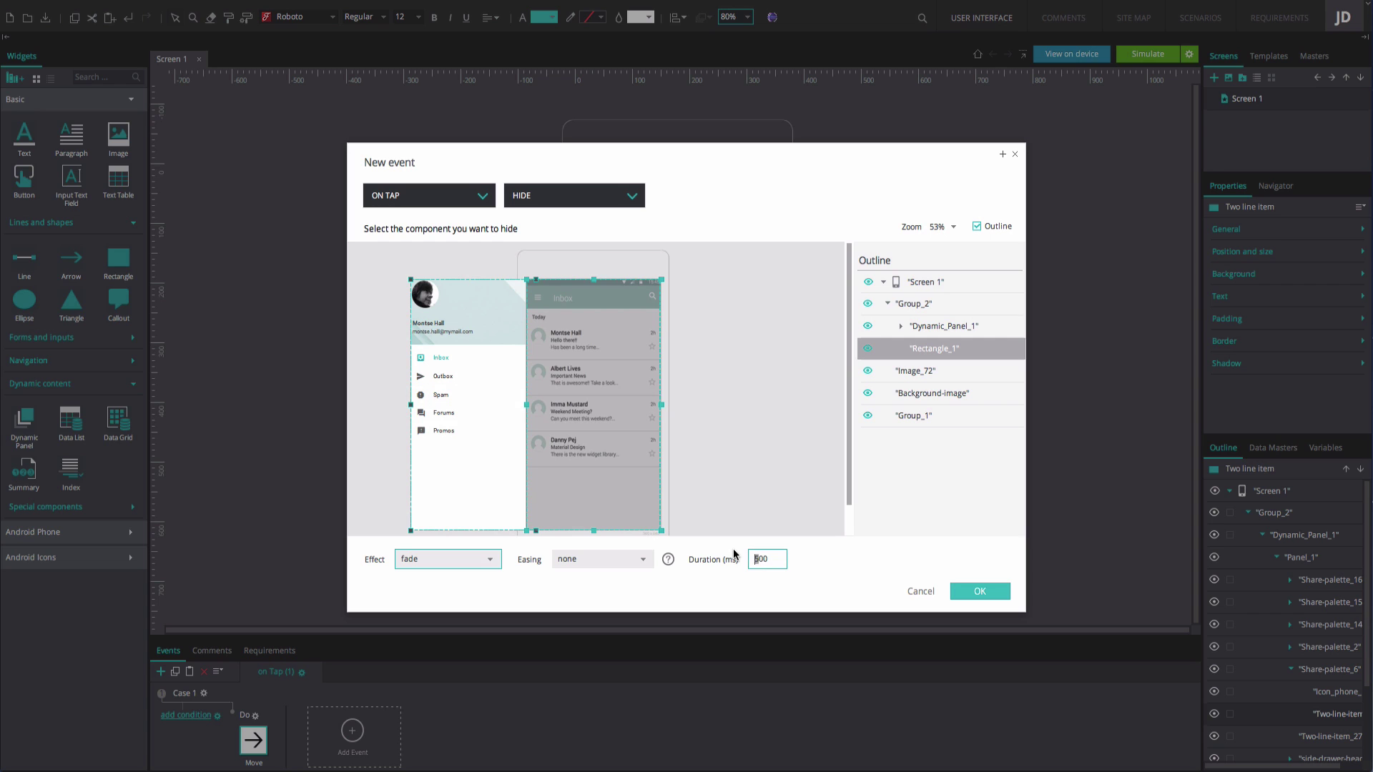
pyautogui.write('100')
pyautogui.click(972, 590)
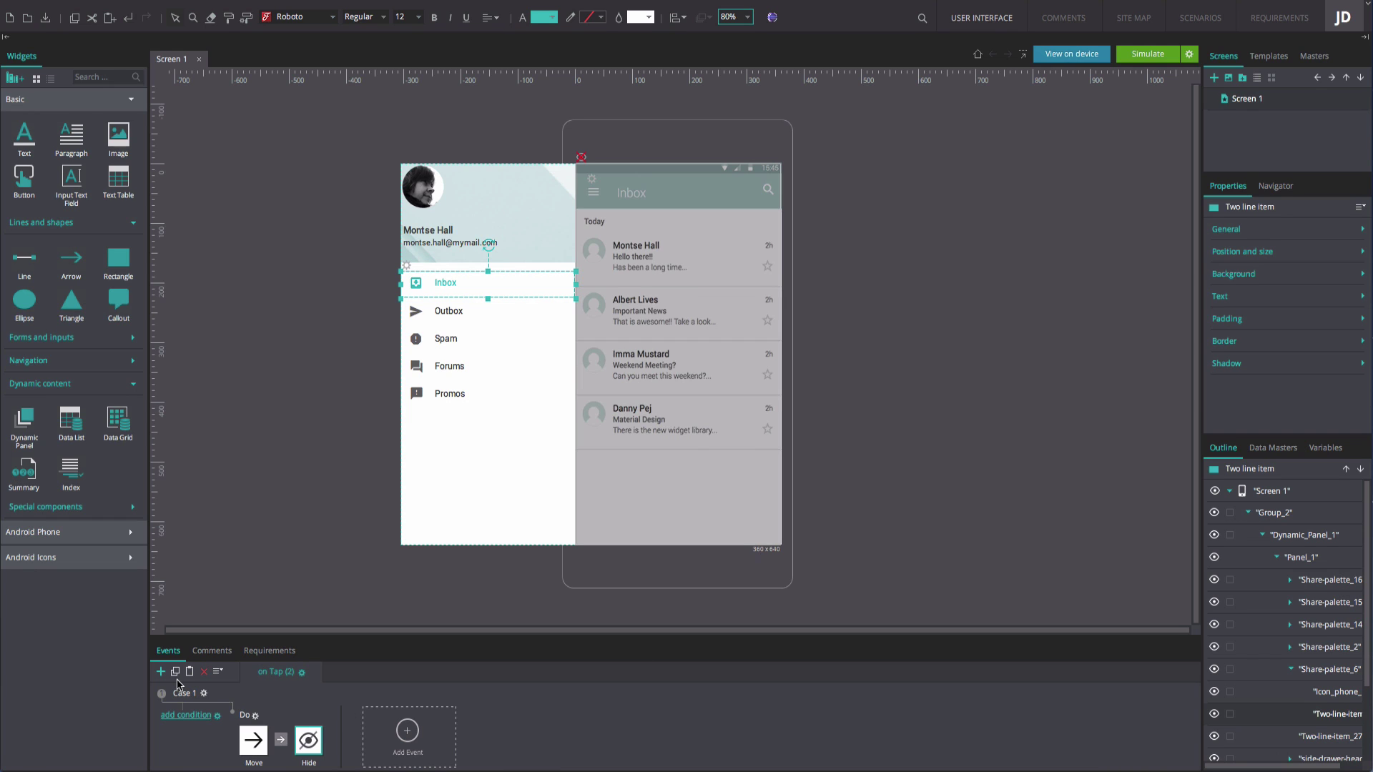
# Paste the Inbox close-drawer tap event onto the drawer header image and the Outbox item.
pyautogui.click(500, 204)
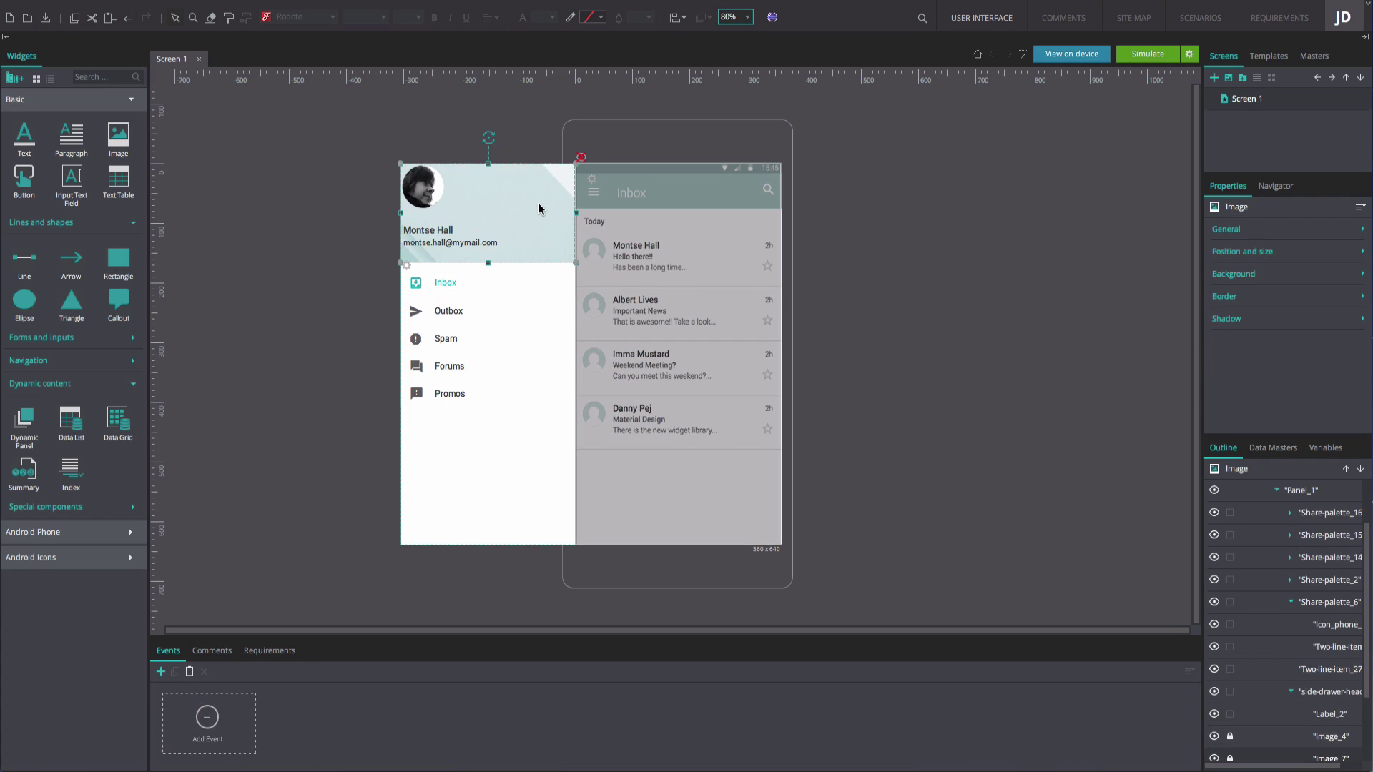
pyautogui.click(190, 671)
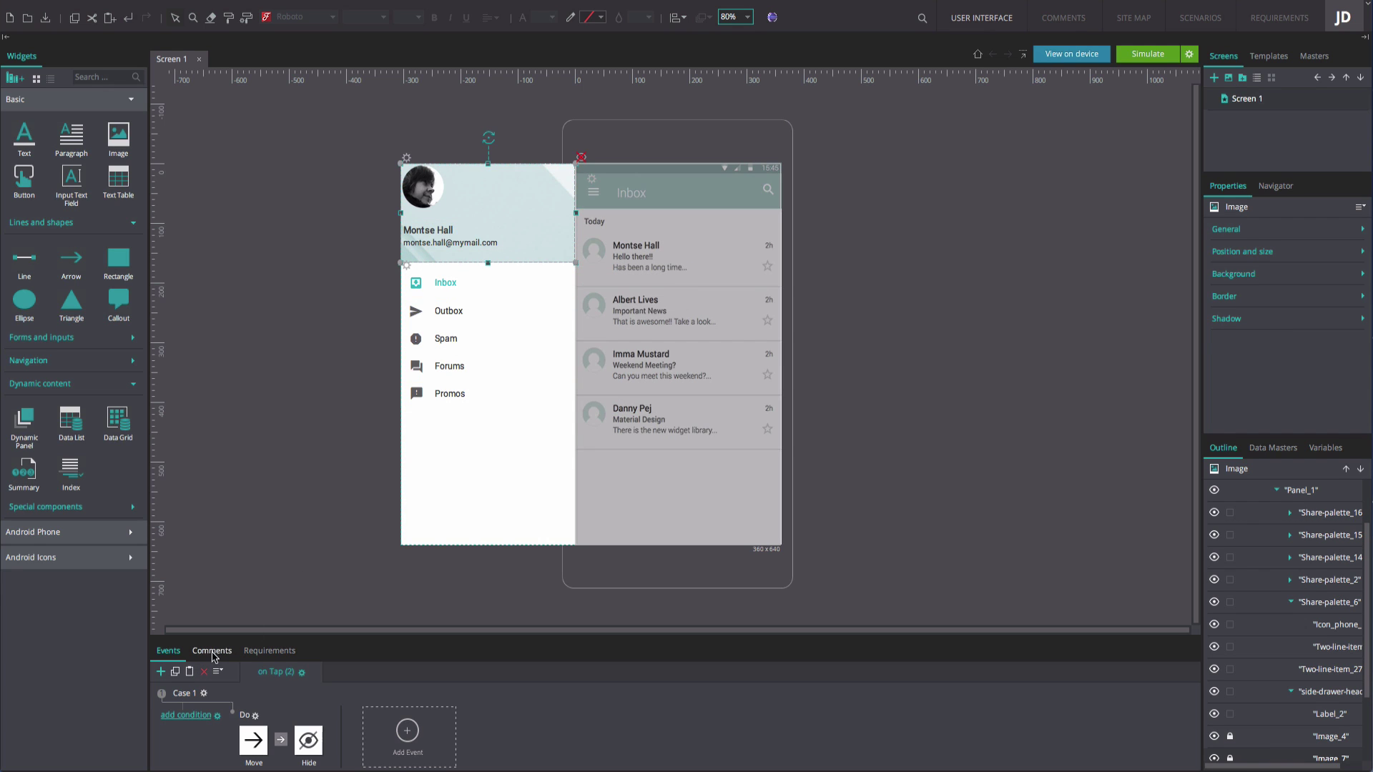
pyautogui.click(450, 312)
pyautogui.click(190, 672)
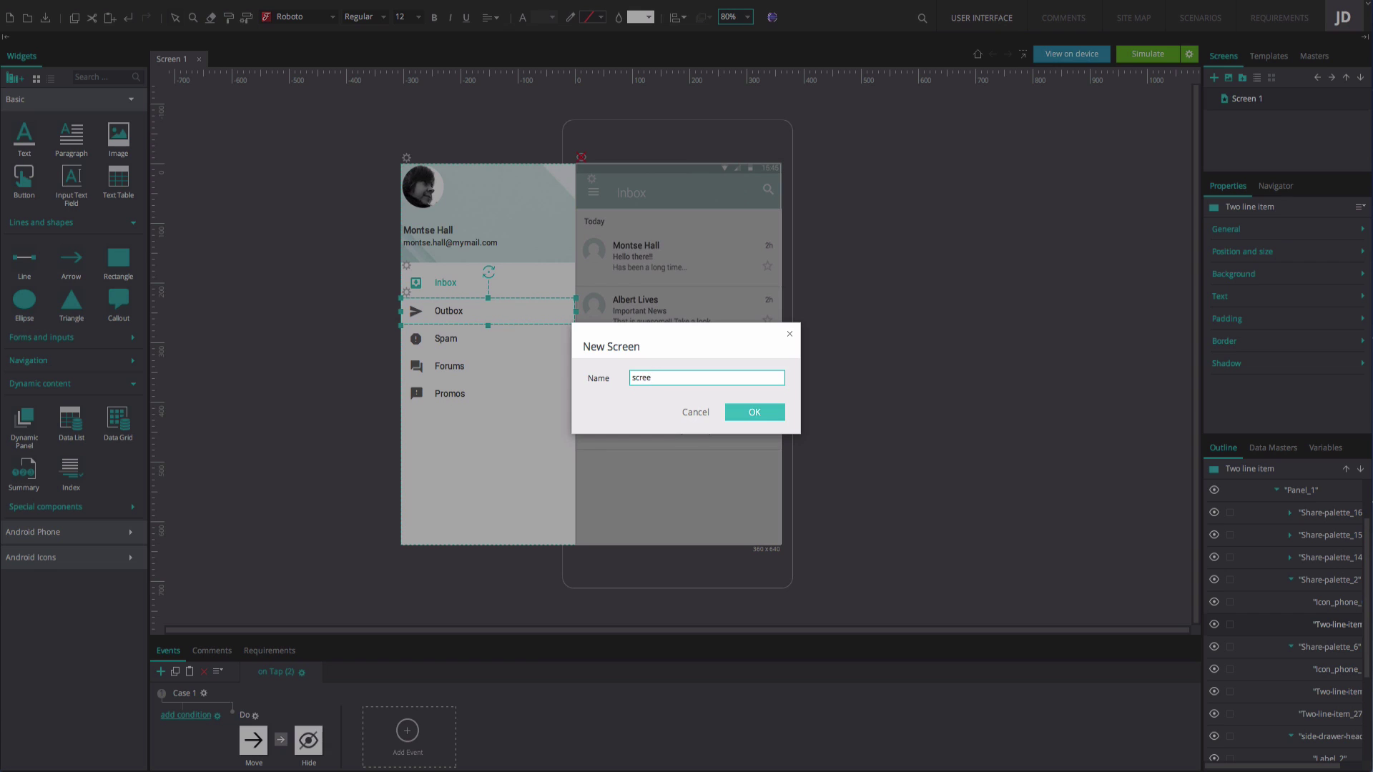
# Create screen 2, then link the Outbox item to it from Screen 1.
pyautogui.press('Return')
pyautogui.click(1248, 98)
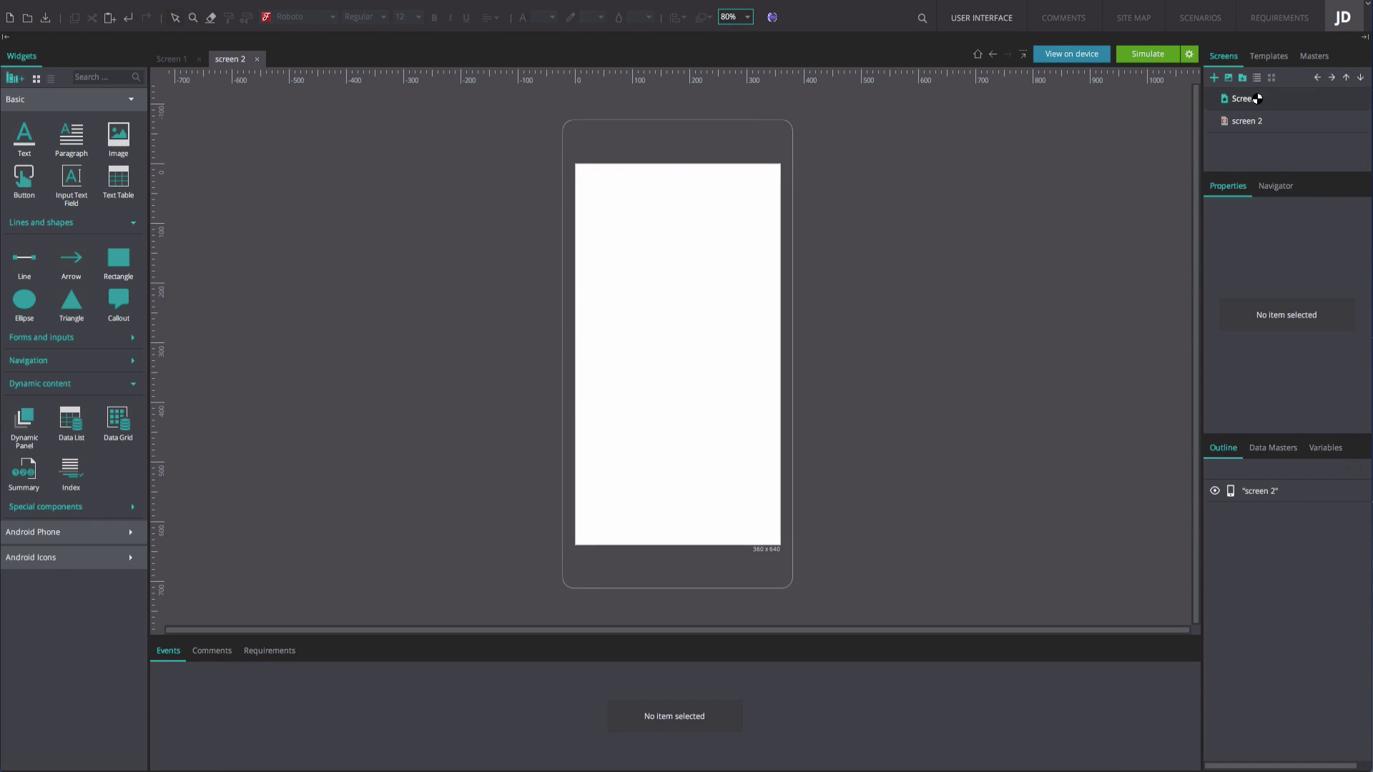
pyautogui.click(482, 316)
pyautogui.moveTo(481, 316); pyautogui.dragTo(1261, 127)
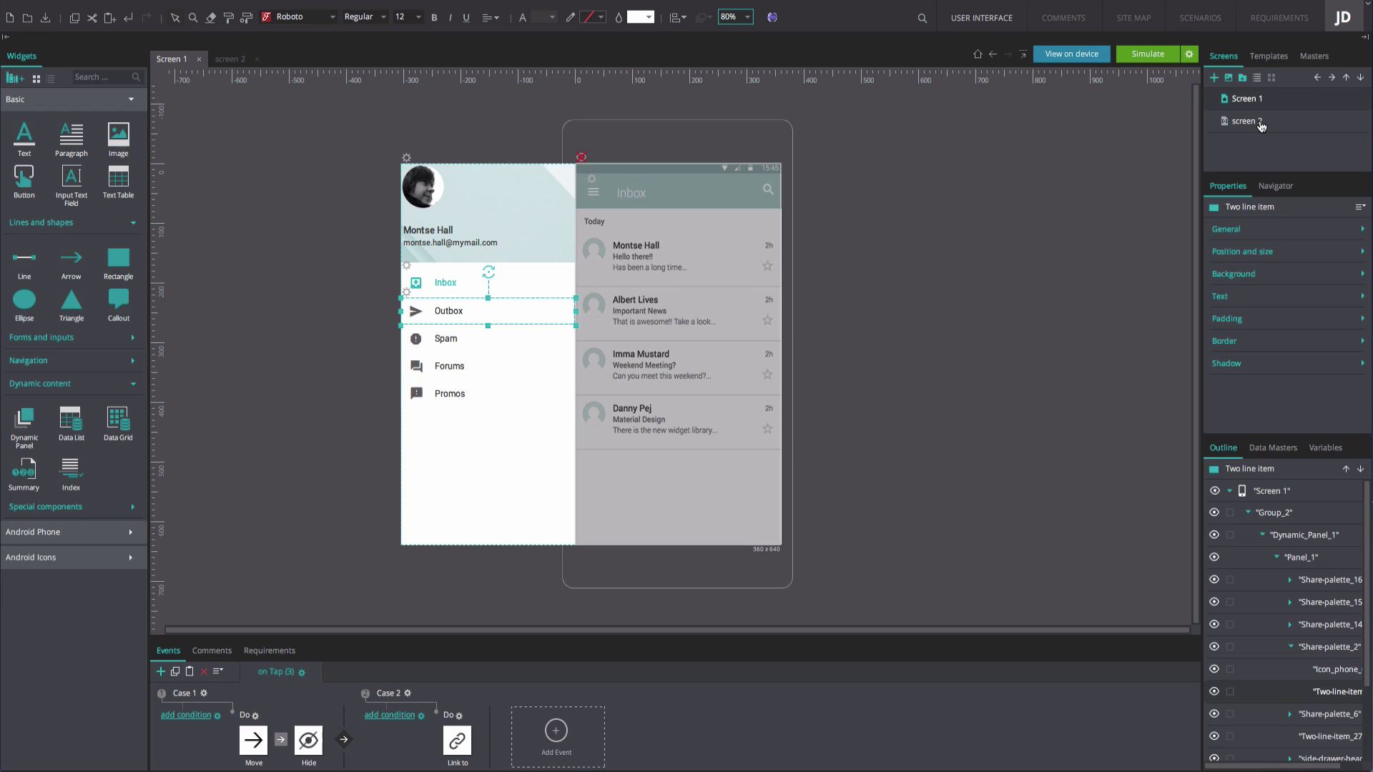